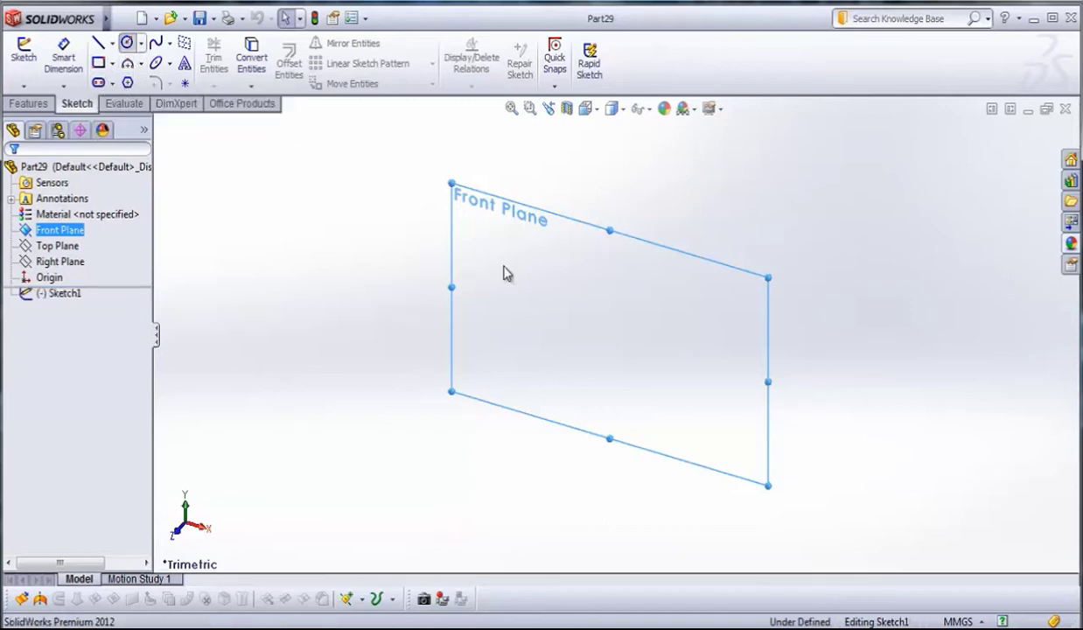
# Sketch a circle of radius 15 mm centred on the origin on the Front Plane.
pyautogui.click(610, 333)
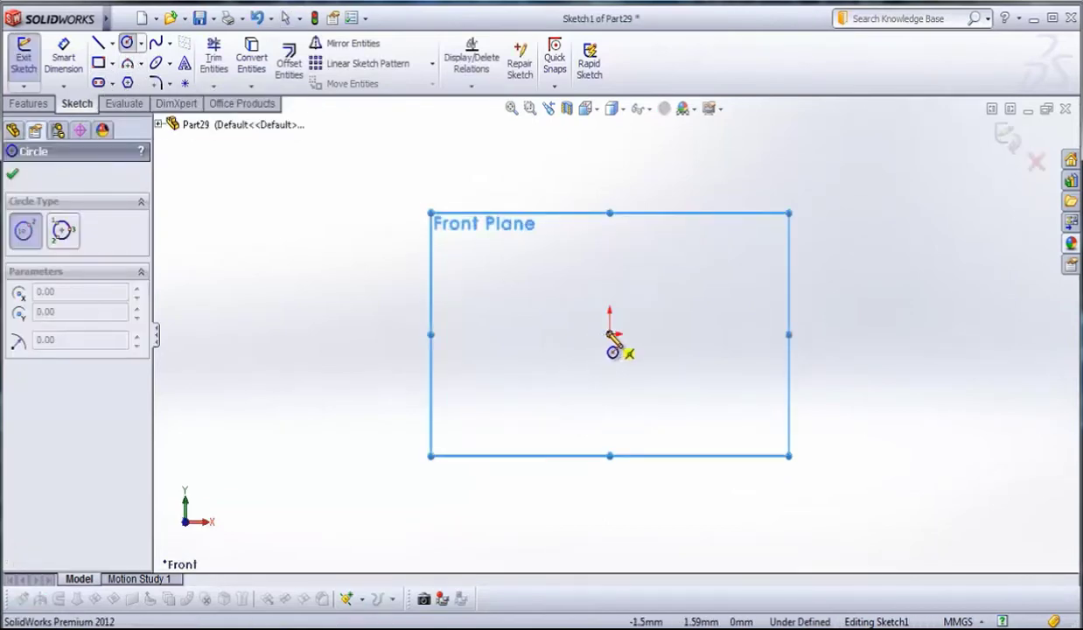
pyautogui.click(667, 399)
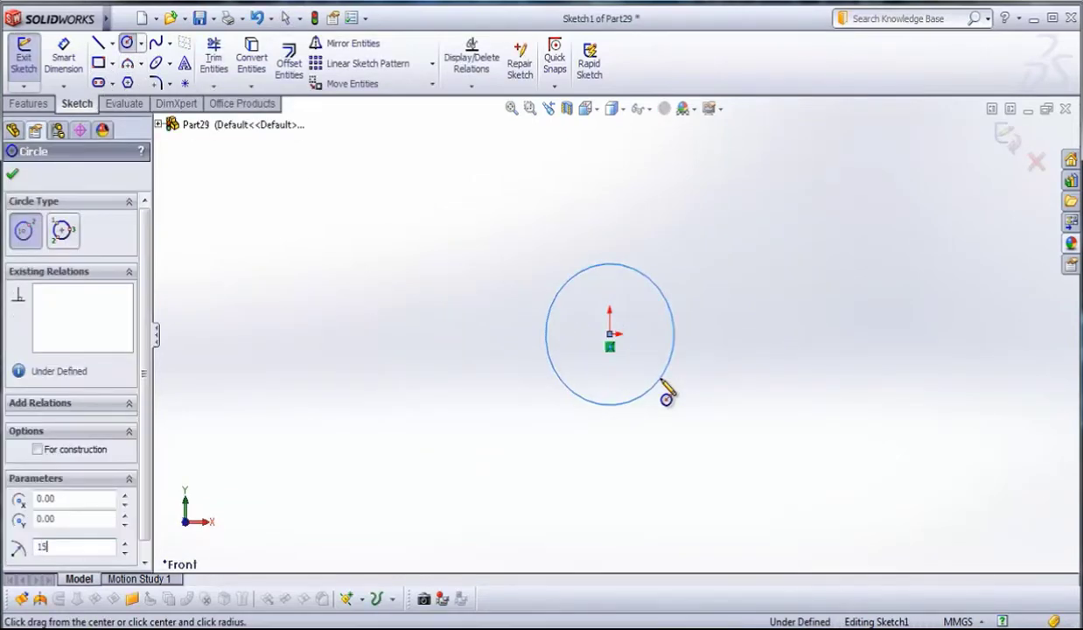
pyautogui.scroll(2, 667, 394)
pyautogui.scroll(-3, 610, 337)
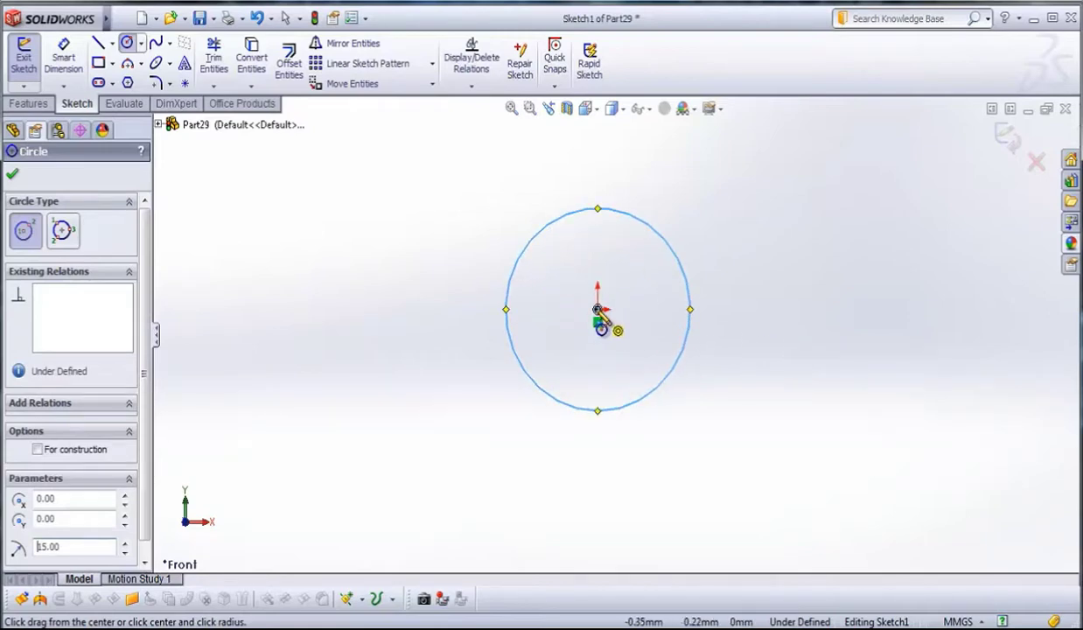
# Add a concentric circle of radius 14.5 mm centred on the origin inside the first circle.
pyautogui.click(597, 309)
pyautogui.click(646, 361)
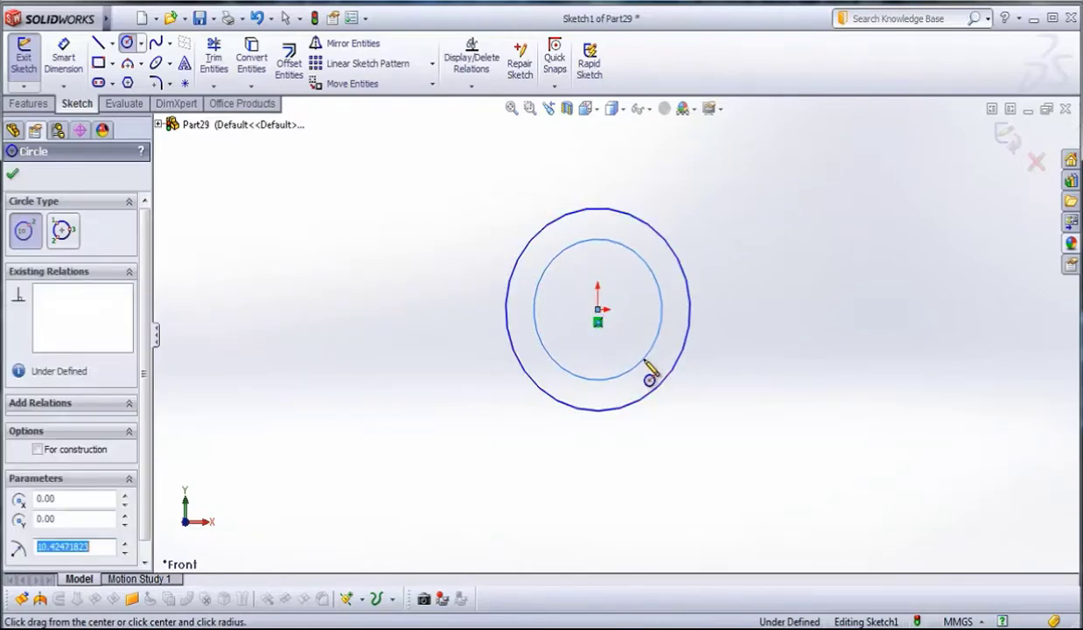
pyautogui.write('14.50')
pyautogui.press('Return')
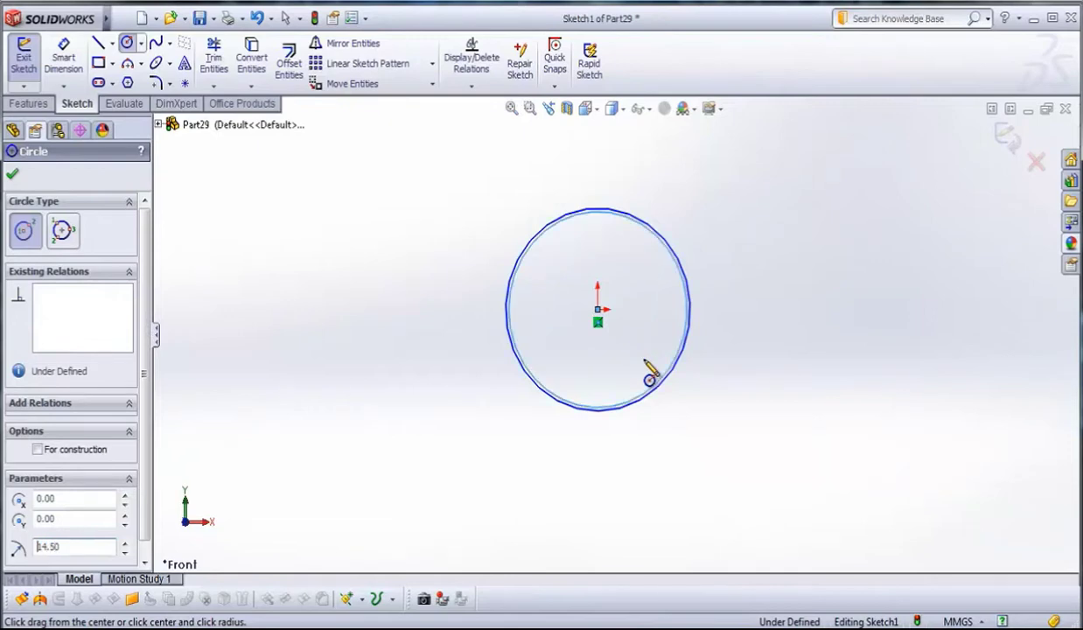
pyautogui.click(13, 177)
# Extrude the two-circle ring profile as a boss with a blind depth of 10 mm.
pyautogui.click(29, 104)
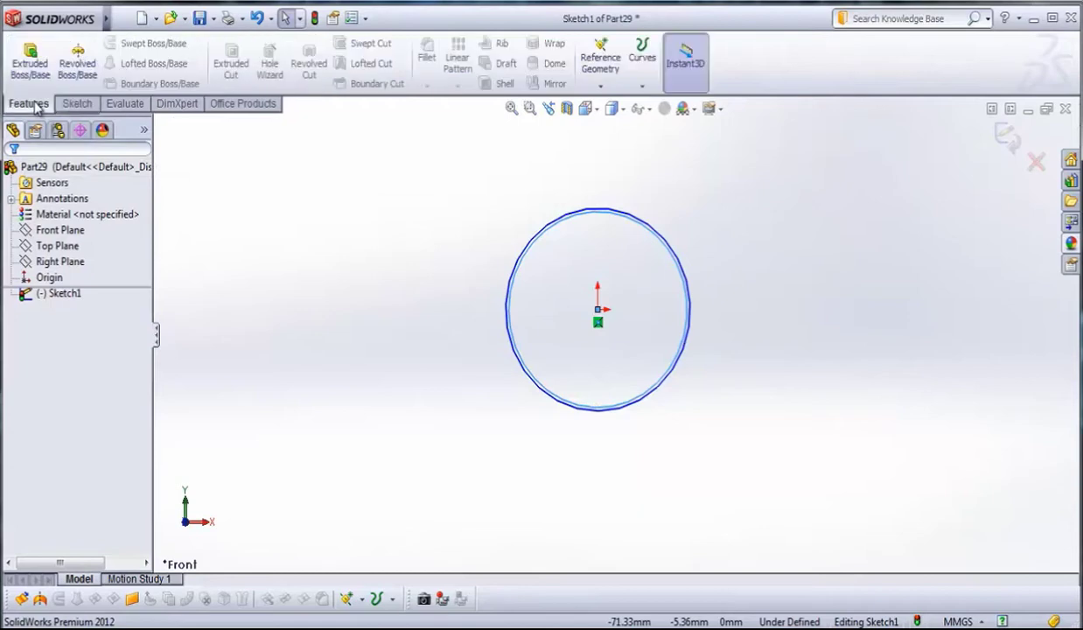
pyautogui.click(30, 66)
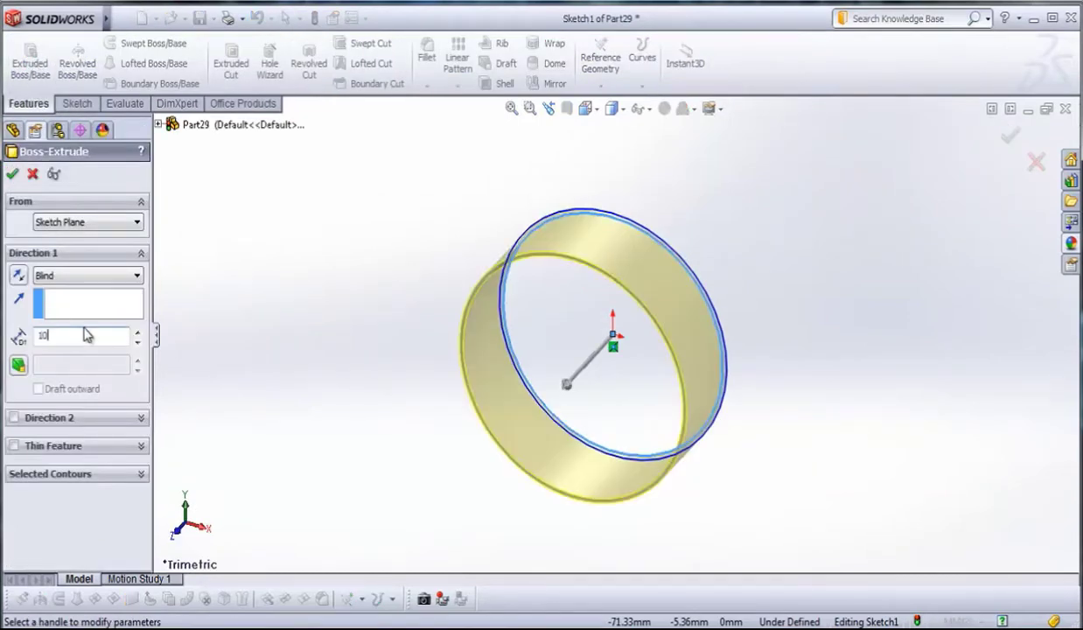
pyautogui.click(12, 177)
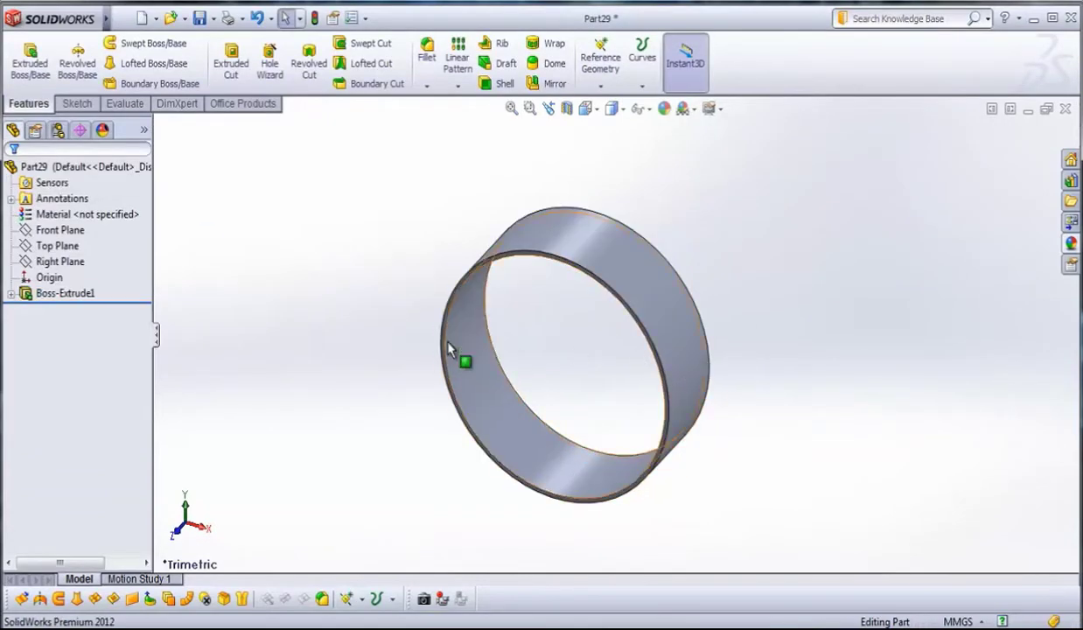
# Sketch a horizontal centerline on the Top Plane between the midpoints of the ring's two side edges, seen from above.
pyautogui.click(592, 109)
pyautogui.click(612, 157)
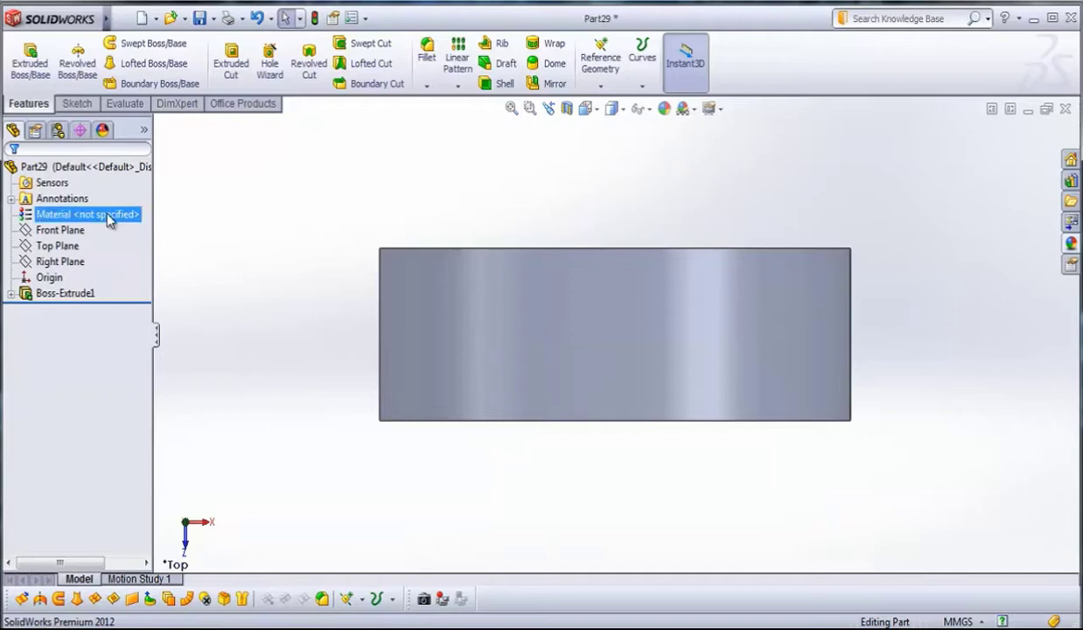
pyautogui.click(57, 245)
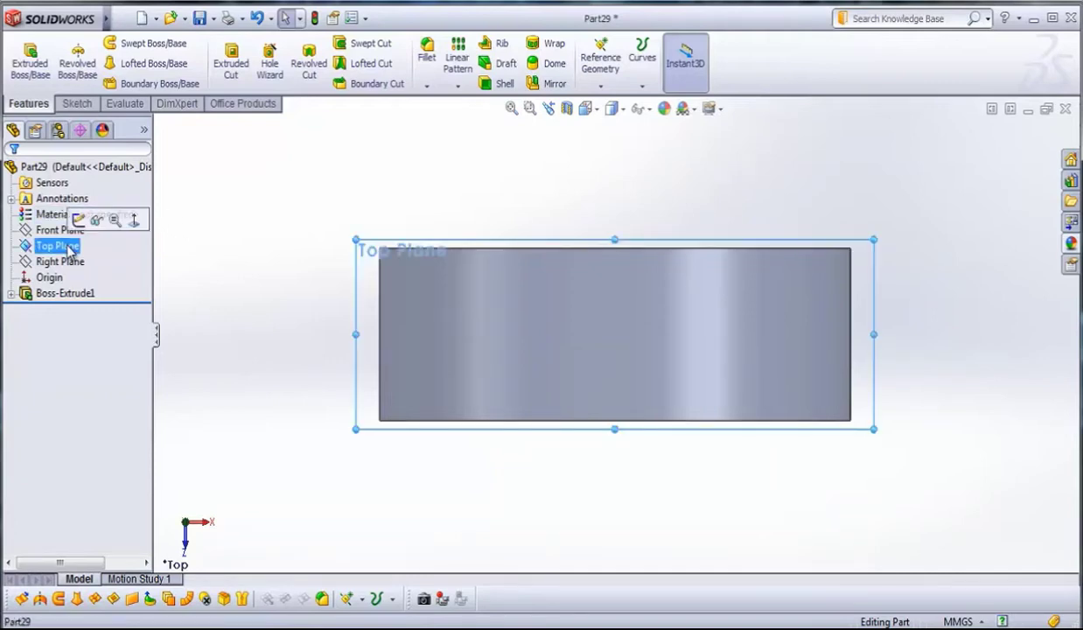
pyautogui.click(76, 105)
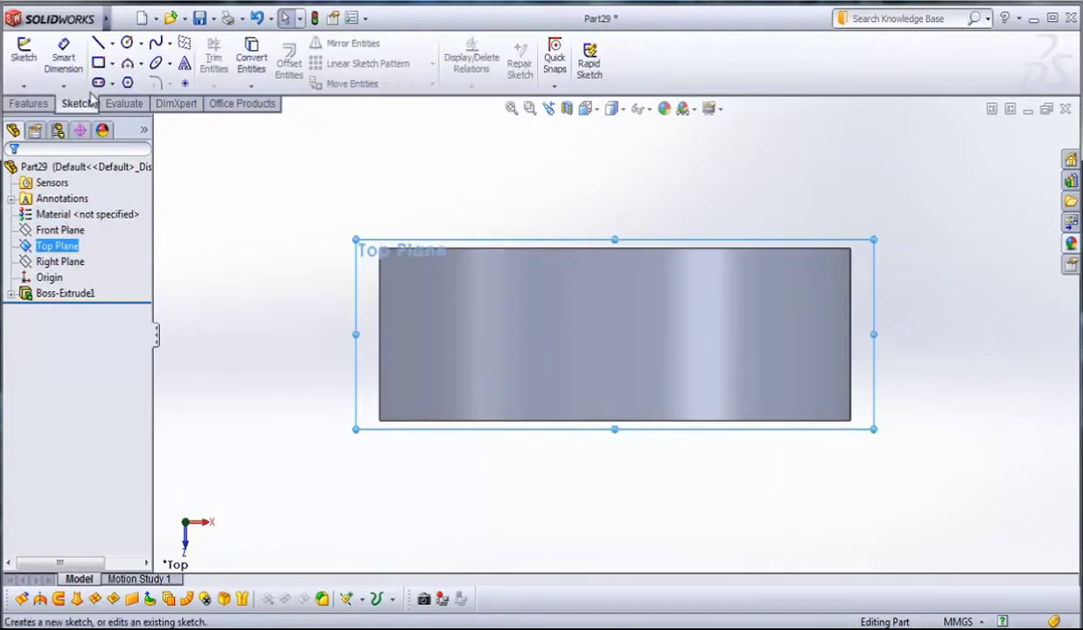
pyautogui.click(112, 43)
pyautogui.click(127, 80)
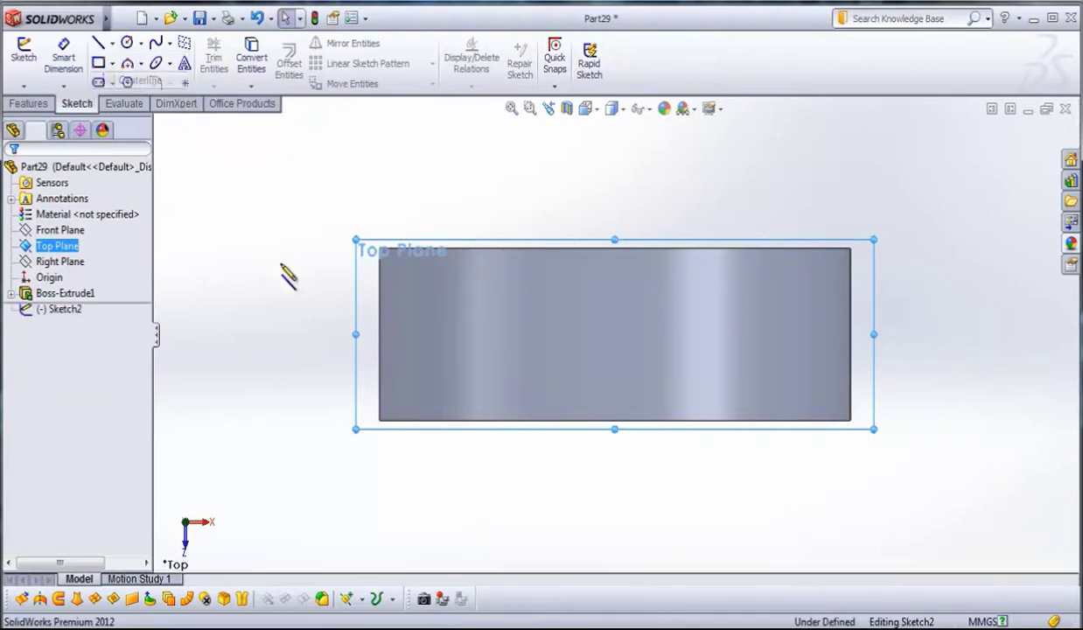
pyautogui.click(379, 334)
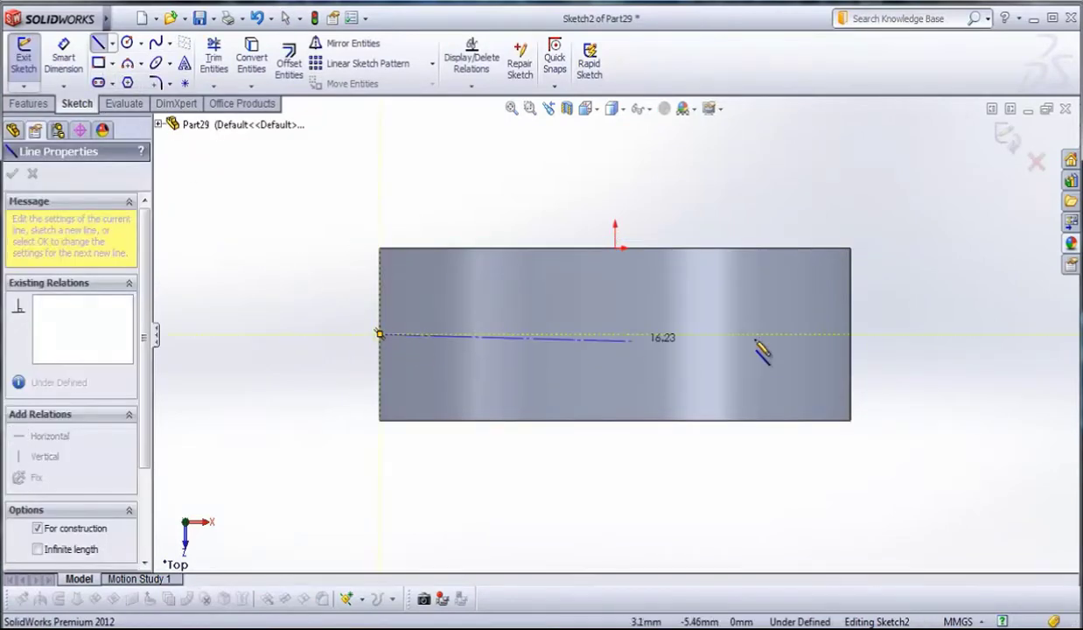
pyautogui.click(850, 336)
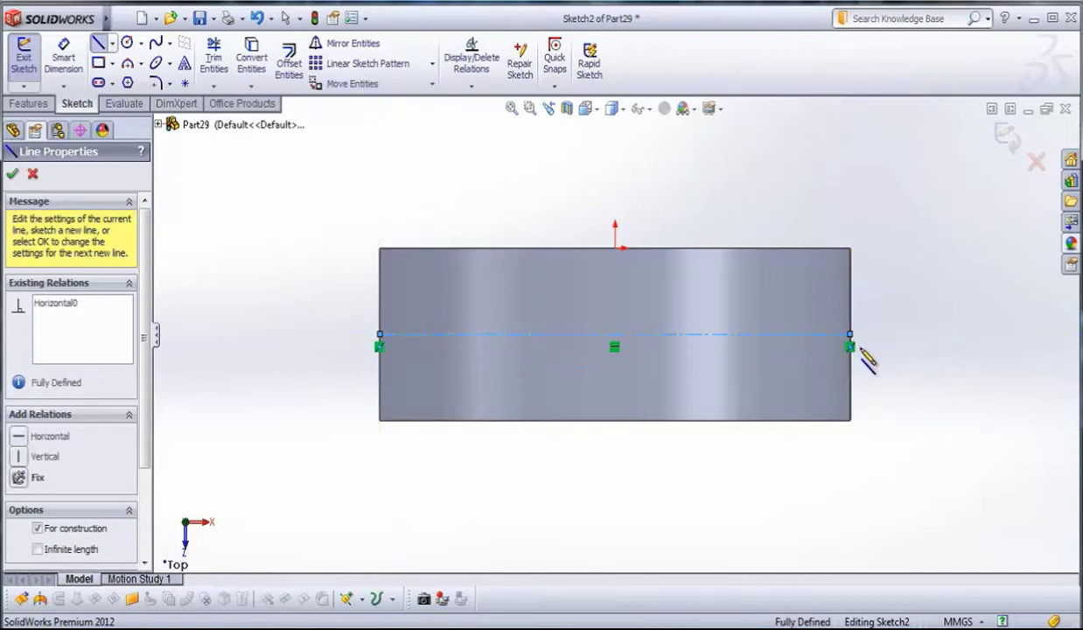
pyautogui.press('Escape')
# Add a vertical centerline from the origin to the midpoint of the ring's opposite edge.
pyautogui.click(112, 42)
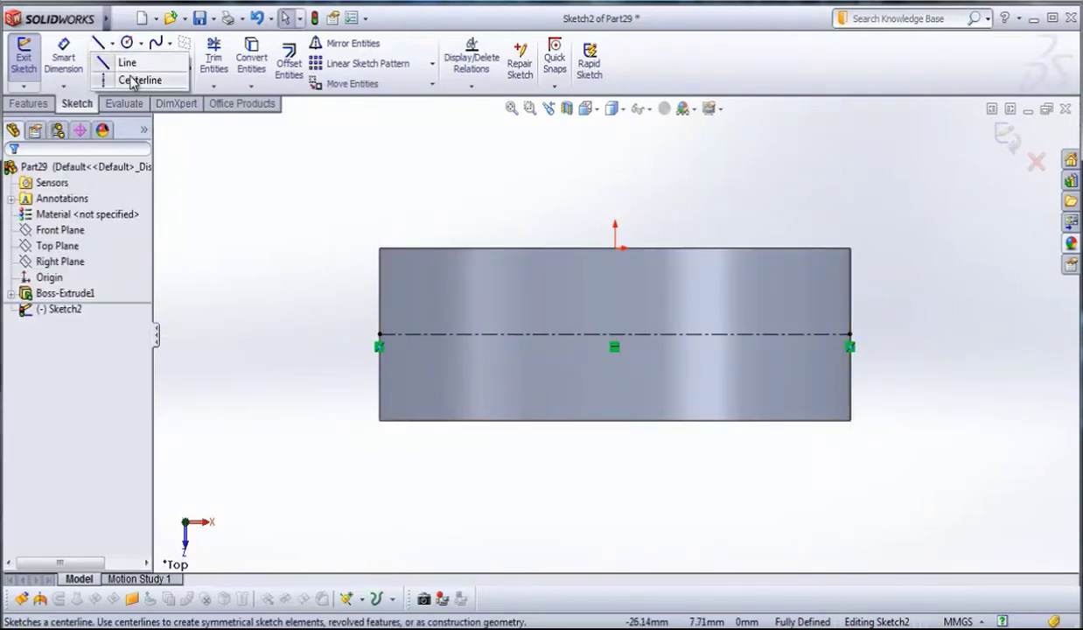
pyautogui.click(127, 77)
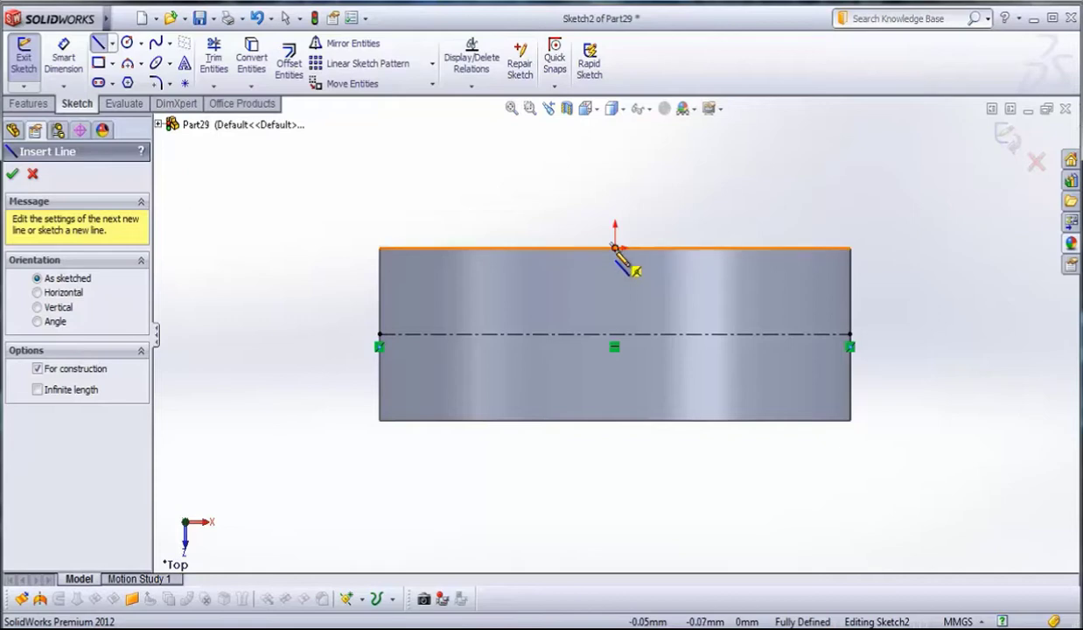
pyautogui.click(616, 250)
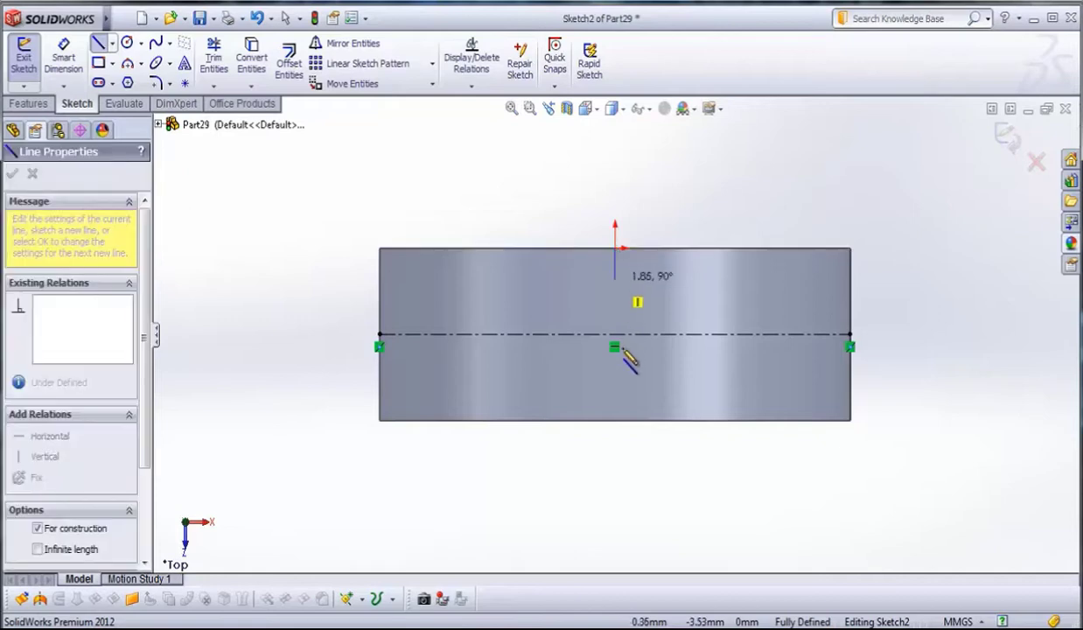
pyautogui.click(615, 421)
pyautogui.press('Escape')
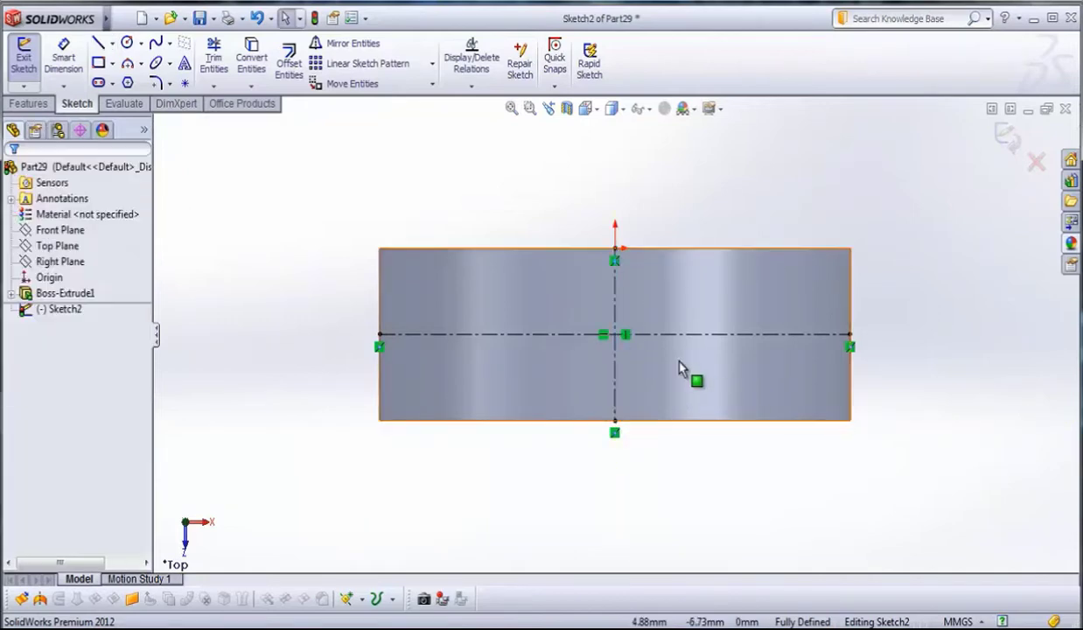
# Sketch a corner rectangle about 3.2 mm wide and 7 mm high around the crossing of the two centerlines.
pyautogui.click(99, 64)
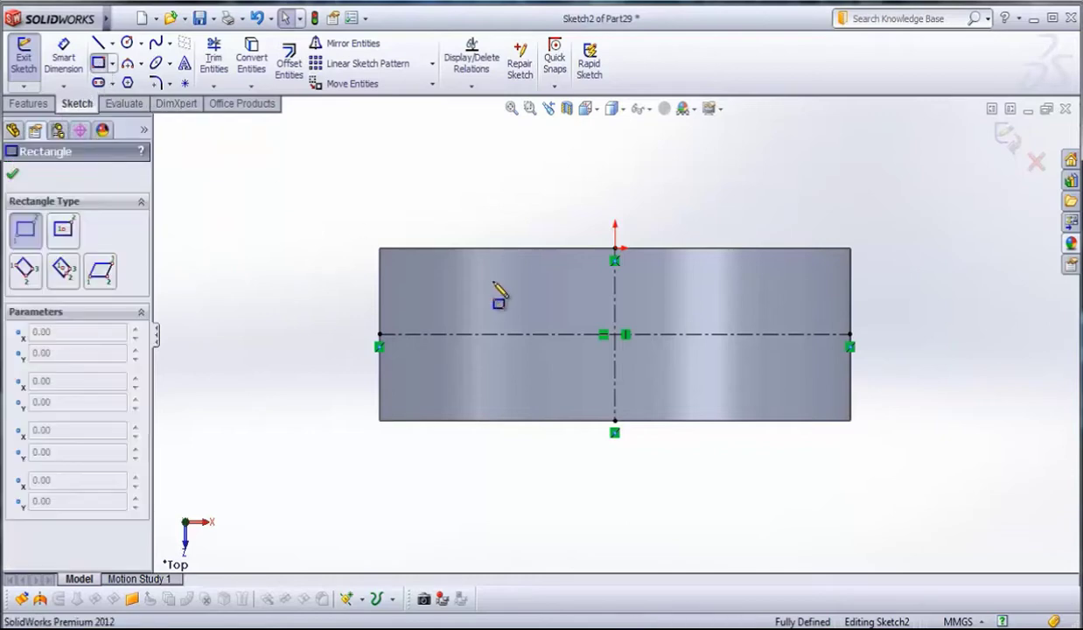
pyautogui.click(589, 273)
pyautogui.click(641, 394)
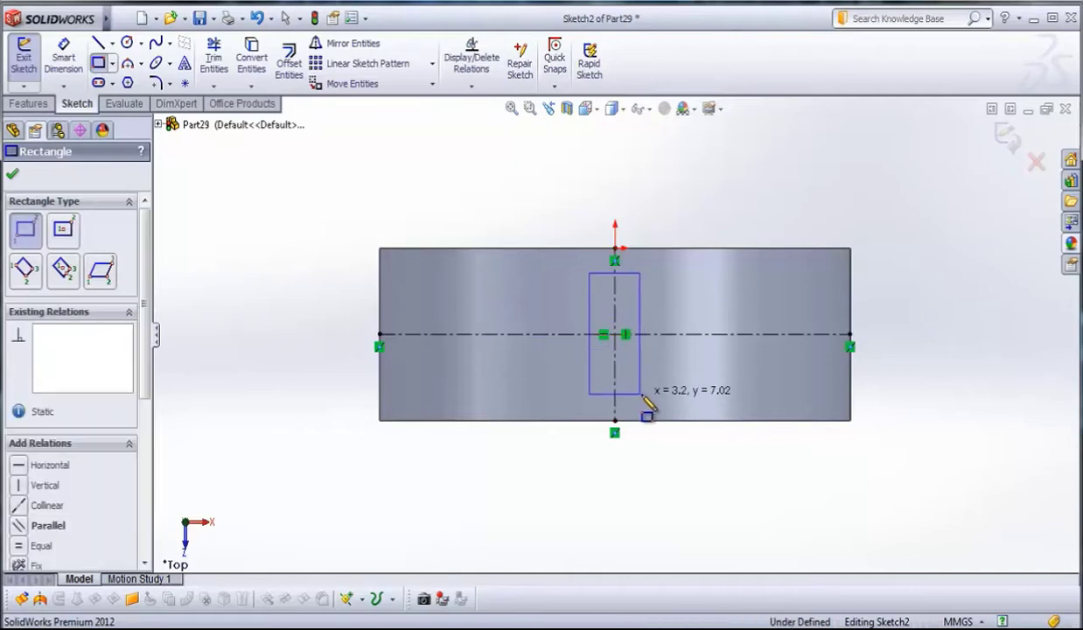
pyautogui.press('Escape')
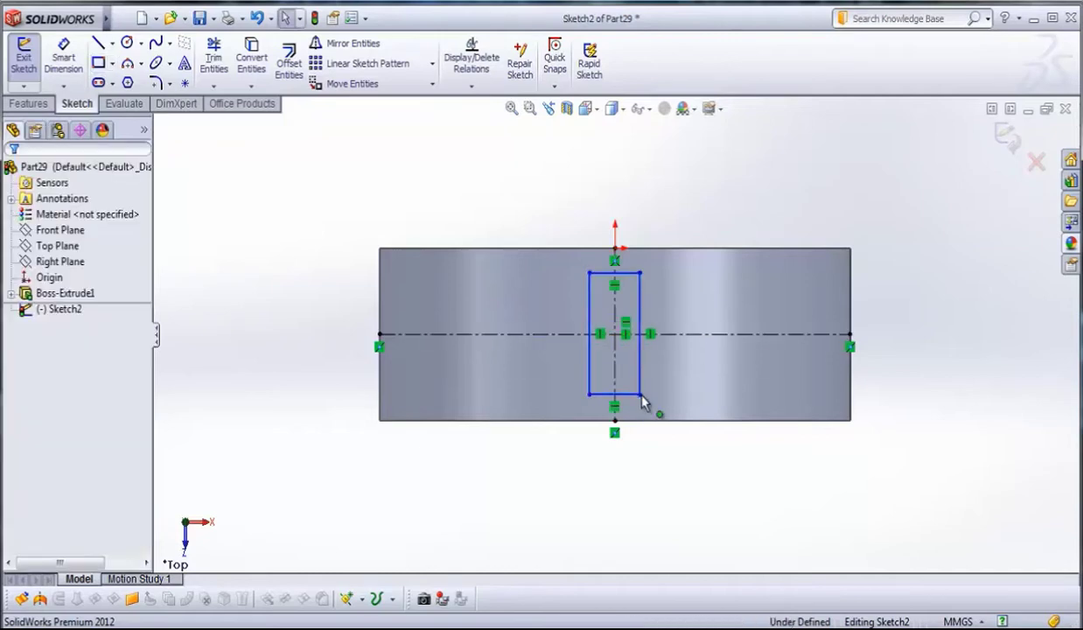
# Dimension the rectangle's vertical side as 8 mm.
pyautogui.click(70, 61)
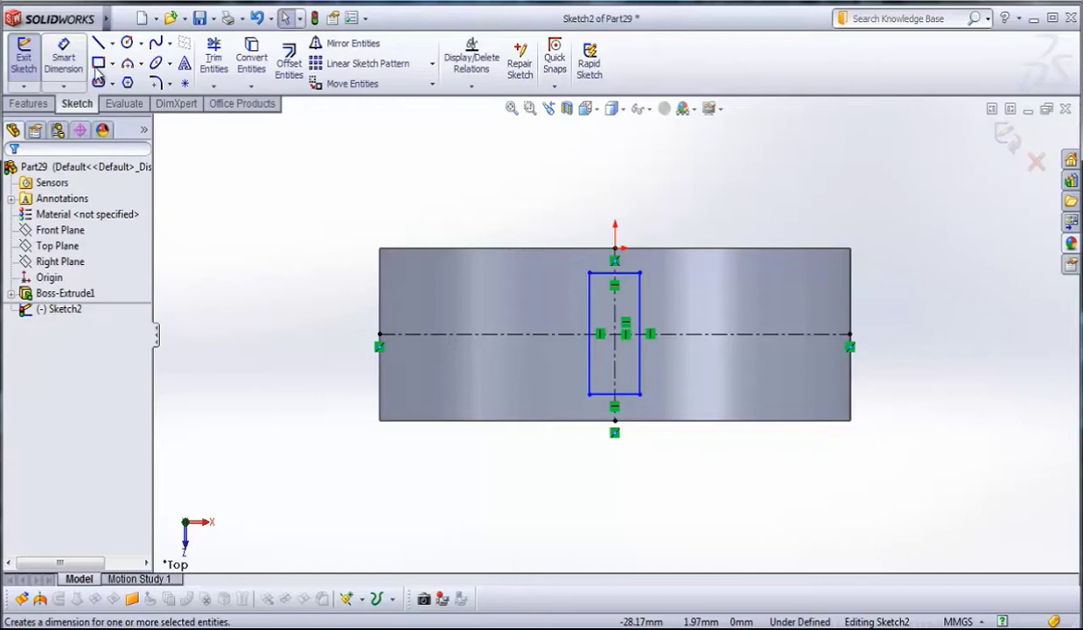
pyautogui.click(647, 304)
pyautogui.click(925, 337)
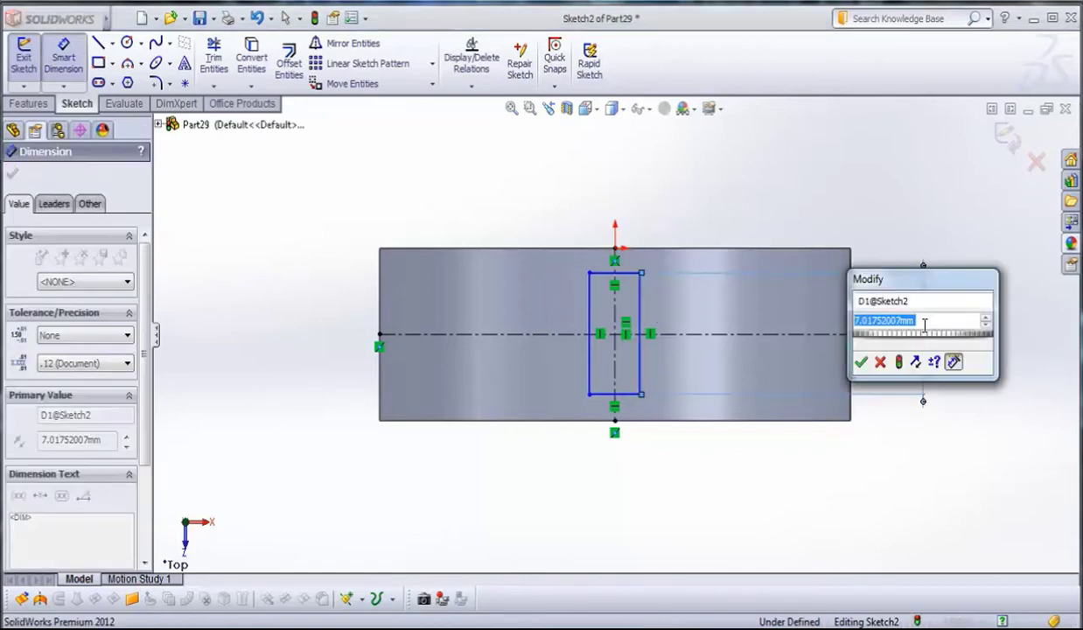
pyautogui.write('8')
pyautogui.press('Return')
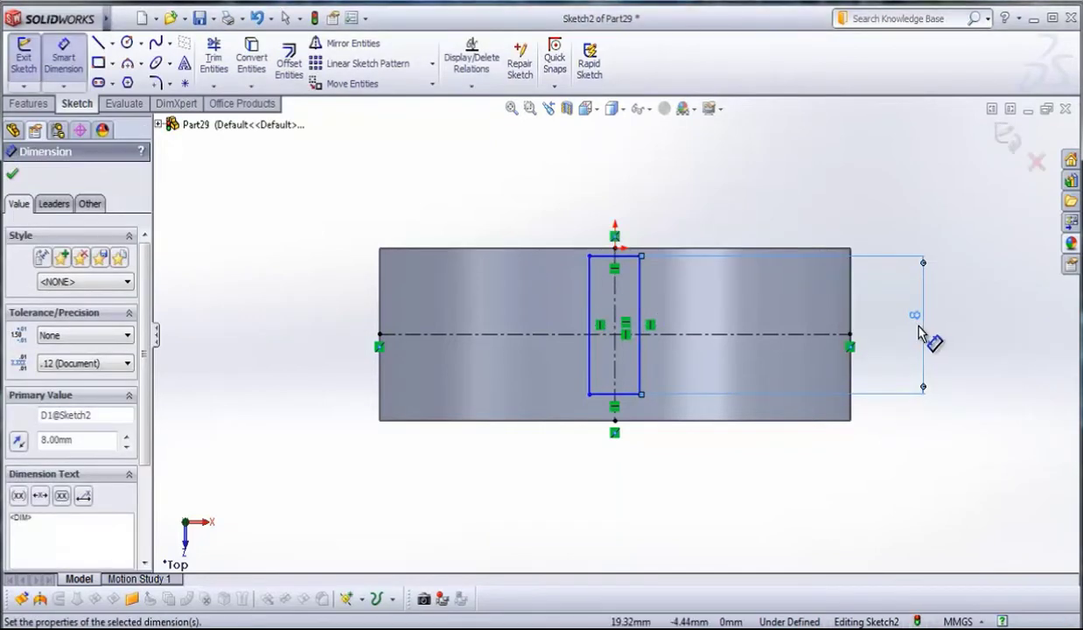
pyautogui.click(842, 492)
# Dimension the rectangle's horizontal side as 2 mm.
pyautogui.click(623, 400)
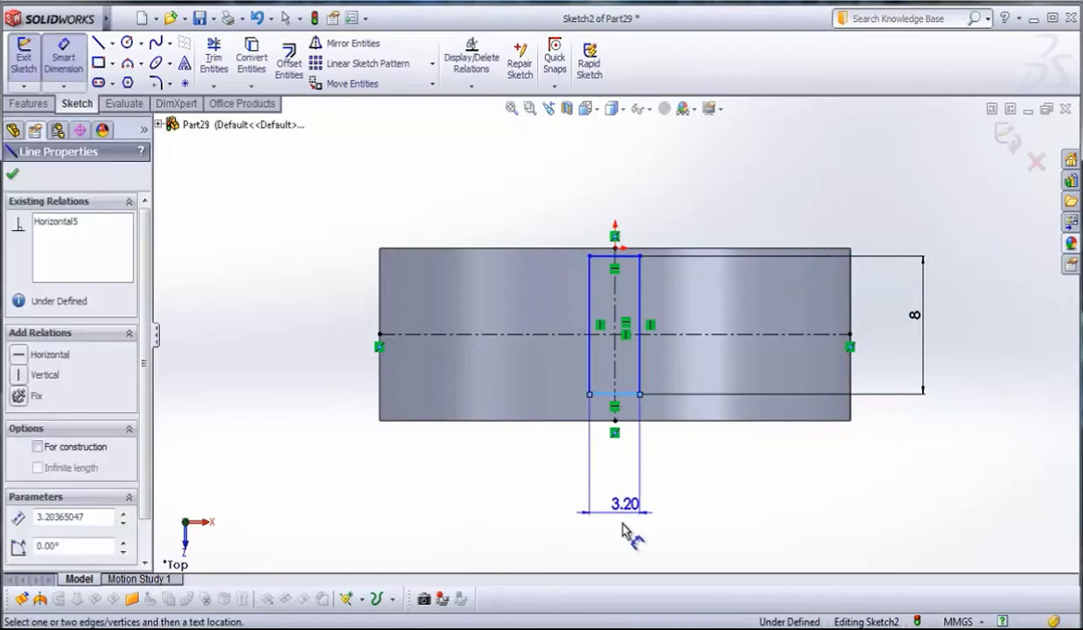
pyautogui.click(624, 529)
pyautogui.press('Return')
pyautogui.doubleClick(624, 523)
pyautogui.write('2')
pyautogui.press('Return')
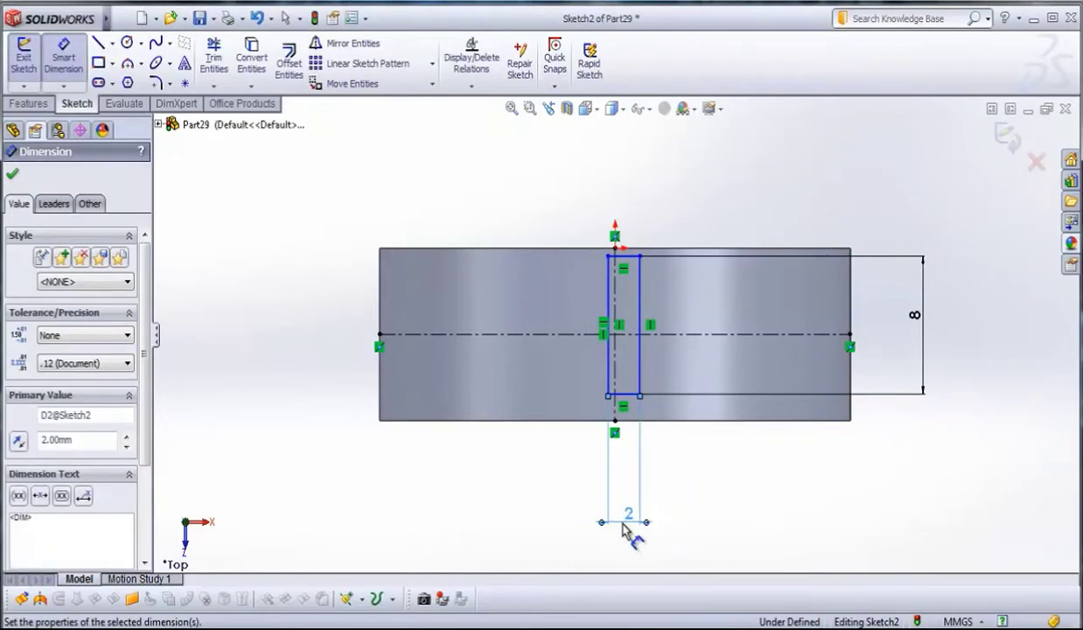
pyautogui.click(689, 526)
# Dimension the distance from the rectangle's right side to the vertical centerline as 1 mm.
pyautogui.scroll(2, 623, 399)
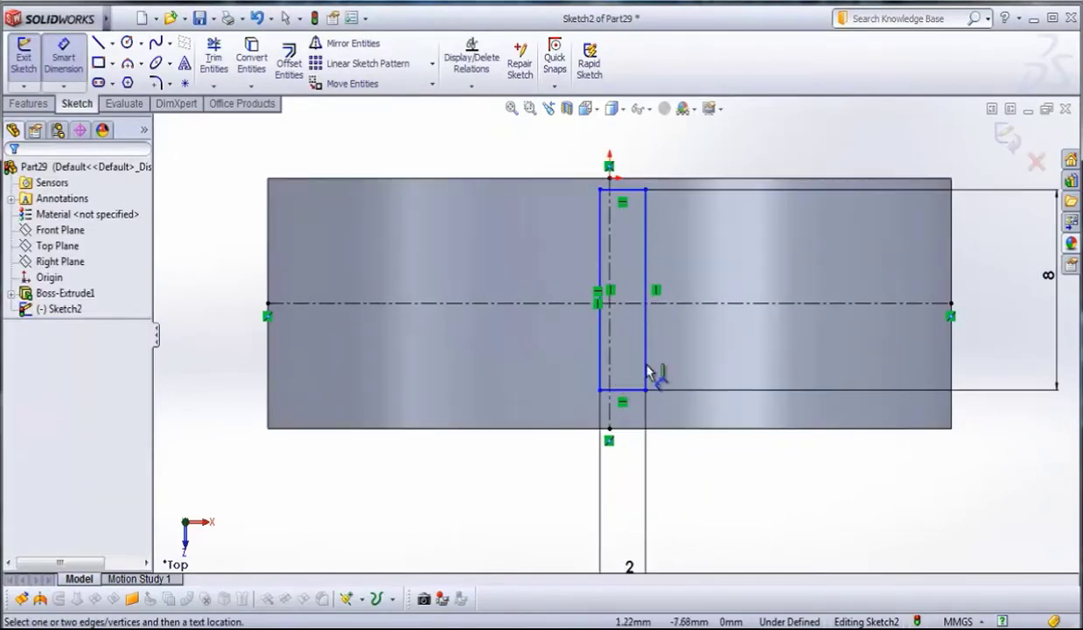
pyautogui.click(647, 372)
pyautogui.click(612, 359)
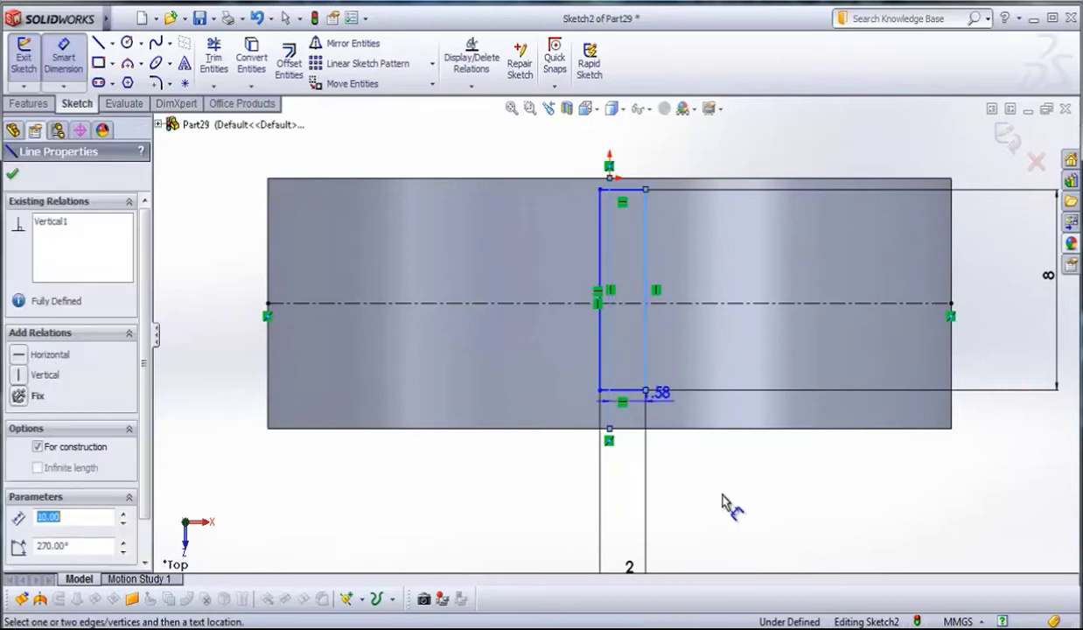
pyautogui.click(759, 538)
pyautogui.write('1')
pyautogui.press('Return')
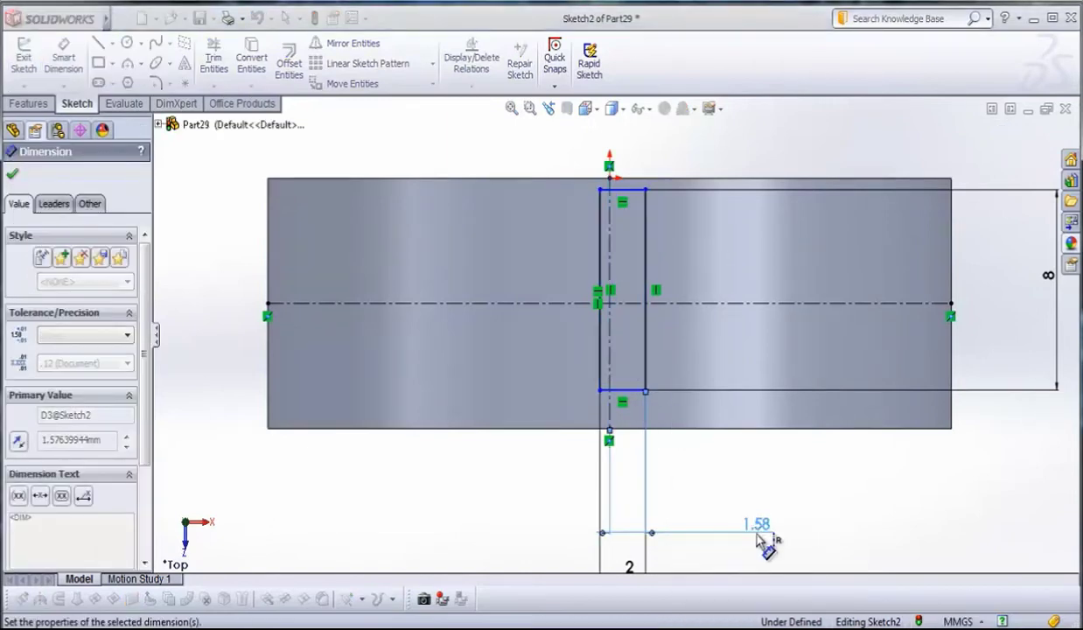
pyautogui.click(764, 510)
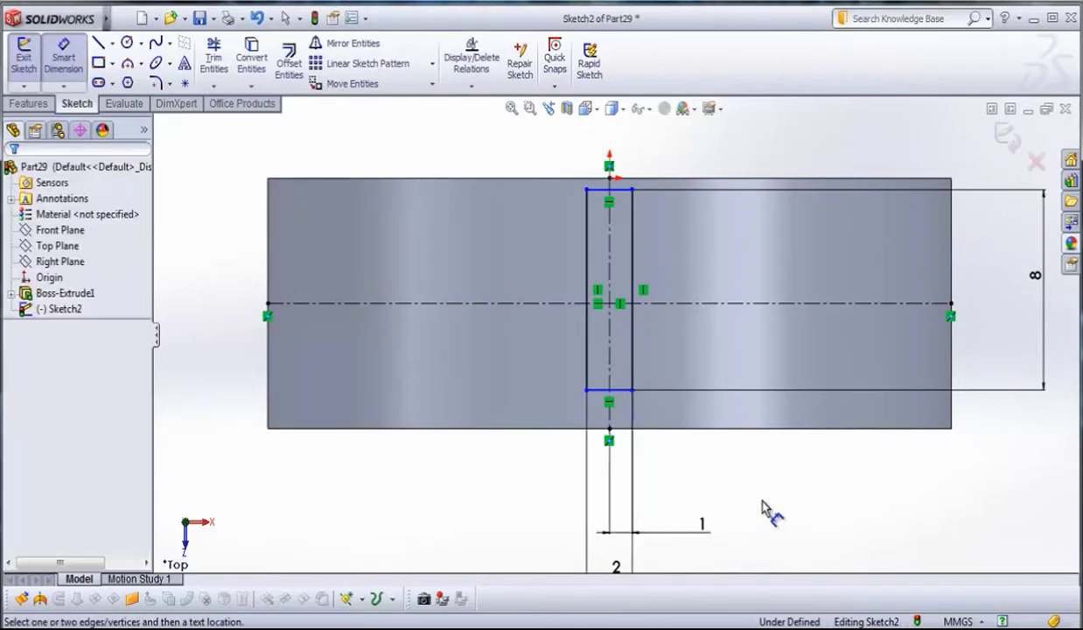
# Dimension the distance from the horizontal centerline to the rectangle's lower side as 4 mm and finish dimensioning.
pyautogui.click(667, 307)
pyautogui.click(602, 393)
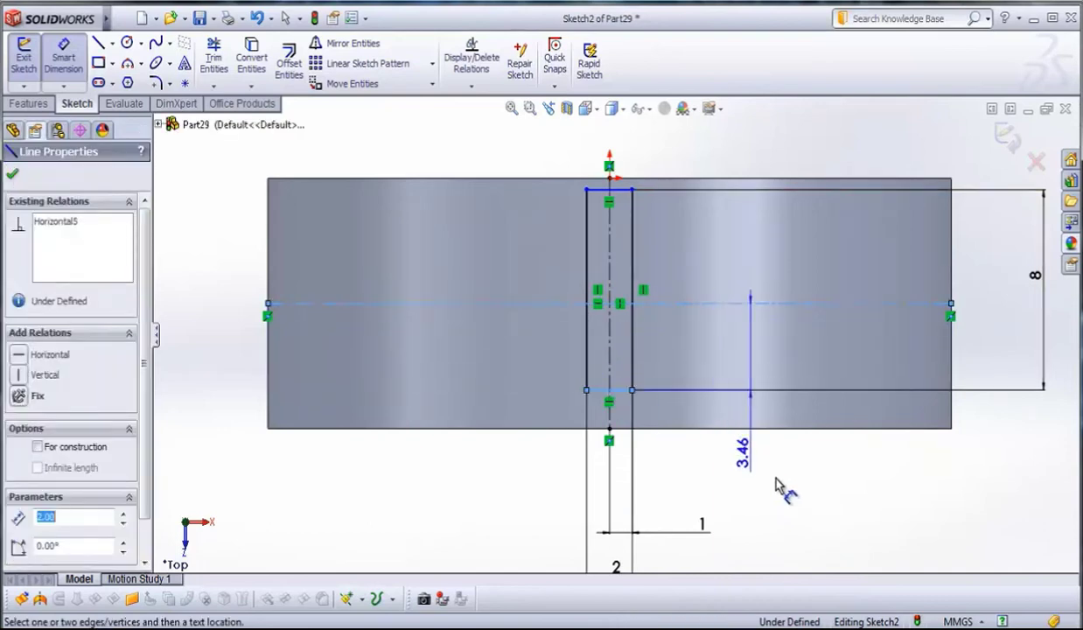
pyautogui.click(824, 508)
pyautogui.write('4')
pyautogui.press('Return')
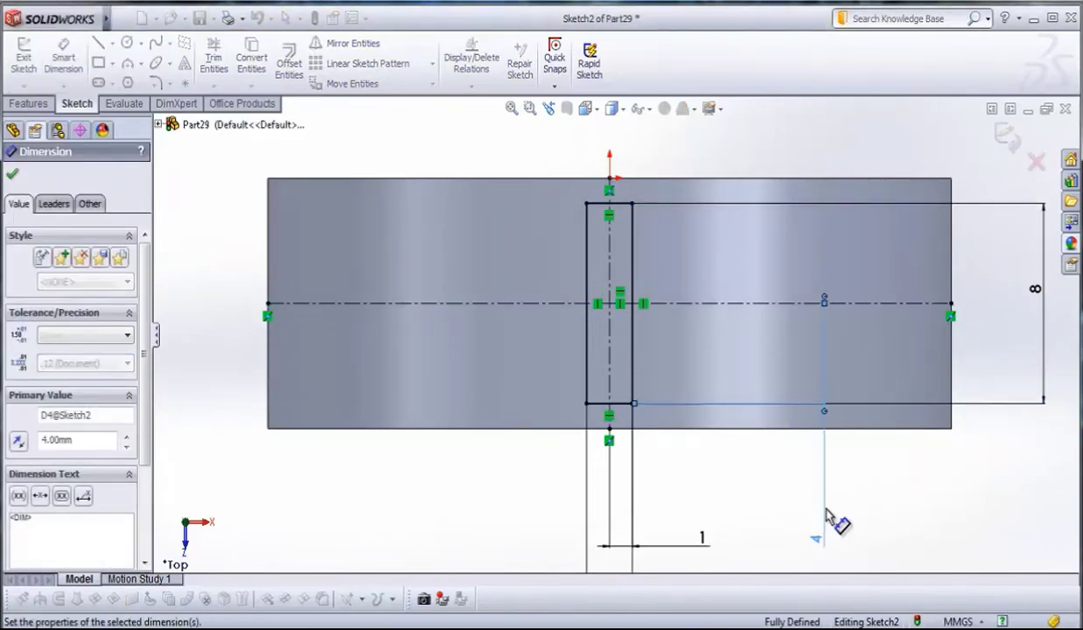
pyautogui.click(15, 177)
# Cut-extrude the 2 by 8 mm rectangle blind to a depth of 20 mm through the ring's wall.
pyautogui.scroll(3, 665, 285)
pyautogui.scroll(-2, 638, 306)
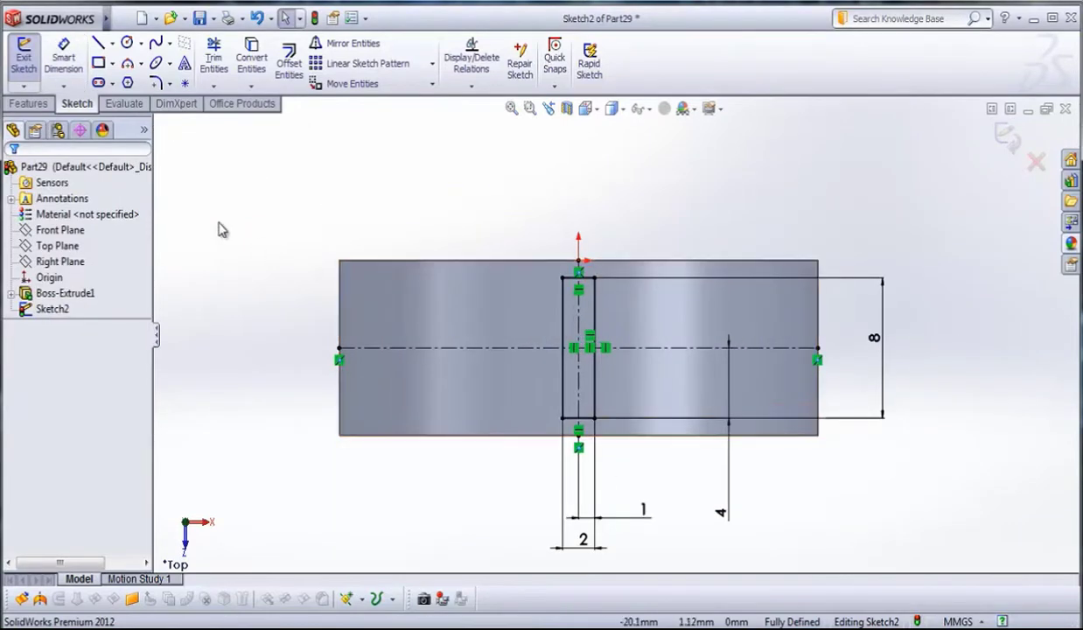
pyautogui.click(27, 103)
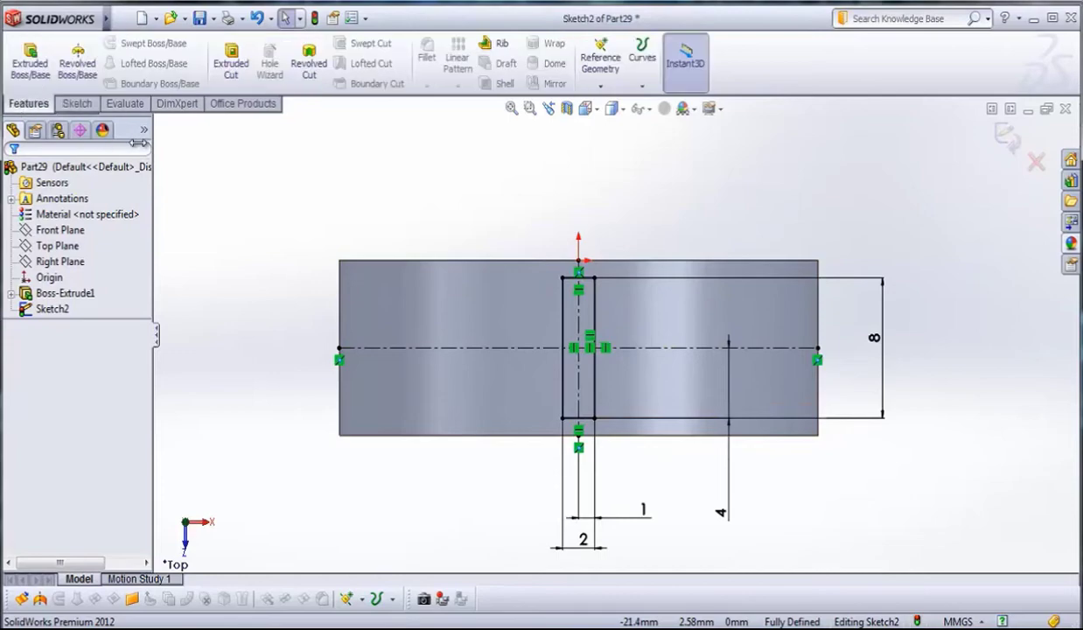
pyautogui.click(231, 58)
pyautogui.moveTo(762, 501); pyautogui.dragTo(739, 383, button='middle')
pyautogui.scroll(-2, 739, 383)
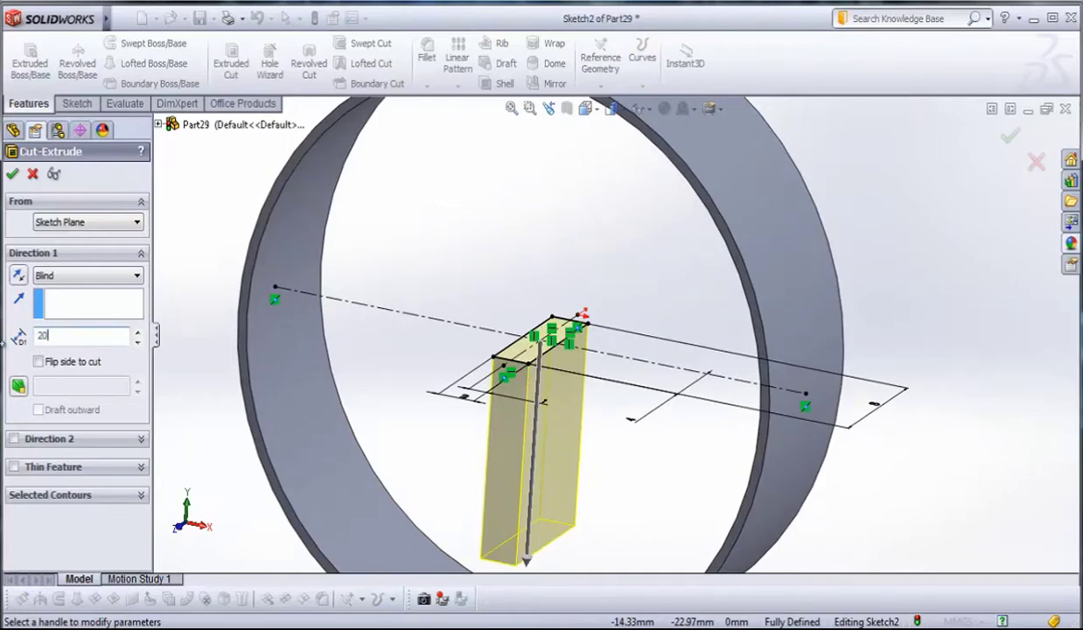
pyautogui.press('Return')
pyautogui.press('z')
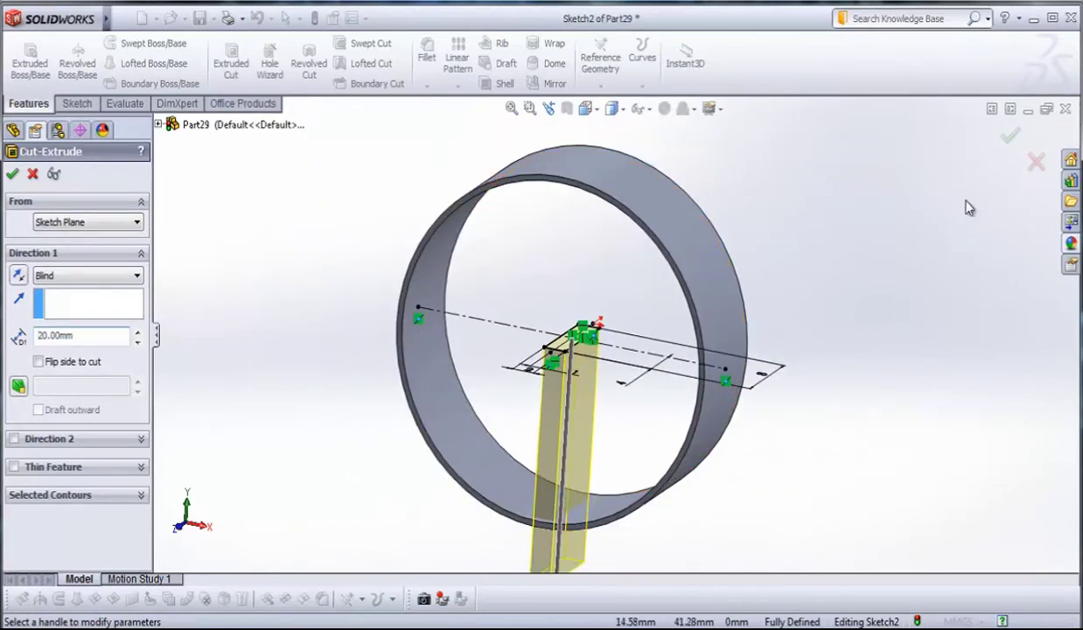
pyautogui.click(1011, 137)
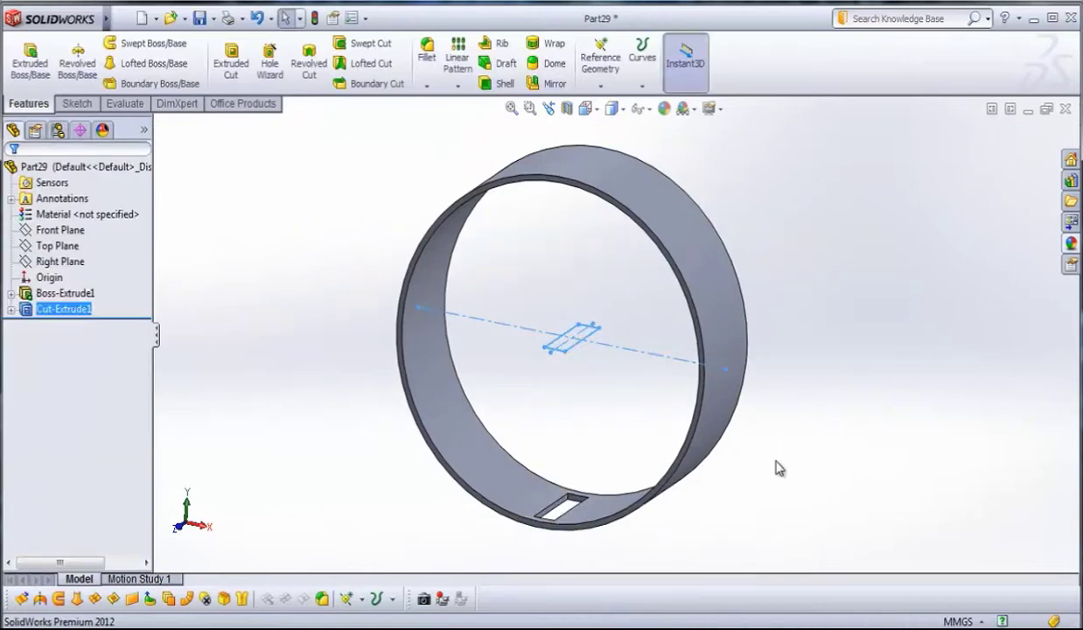
# Sketch a centerline about 54 mm long on the Top Plane, running through the origin along the ring's axial direction, and close the sketch.
pyautogui.moveTo(687, 534)
pyautogui.mouseDown(button='middle')
pyautogui.moveTo(713, 459)
pyautogui.moveTo(716, 521)
pyautogui.moveTo(694, 545)
pyautogui.moveTo(695, 534)
pyautogui.mouseUp(button='middle')
pyautogui.click(35, 247)
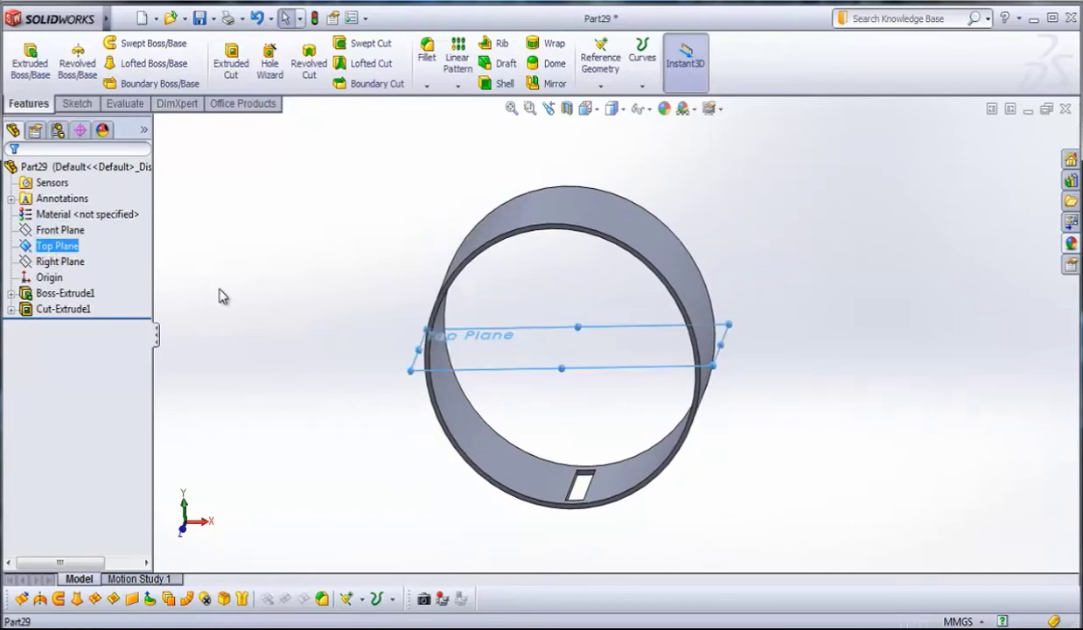
pyautogui.click(77, 105)
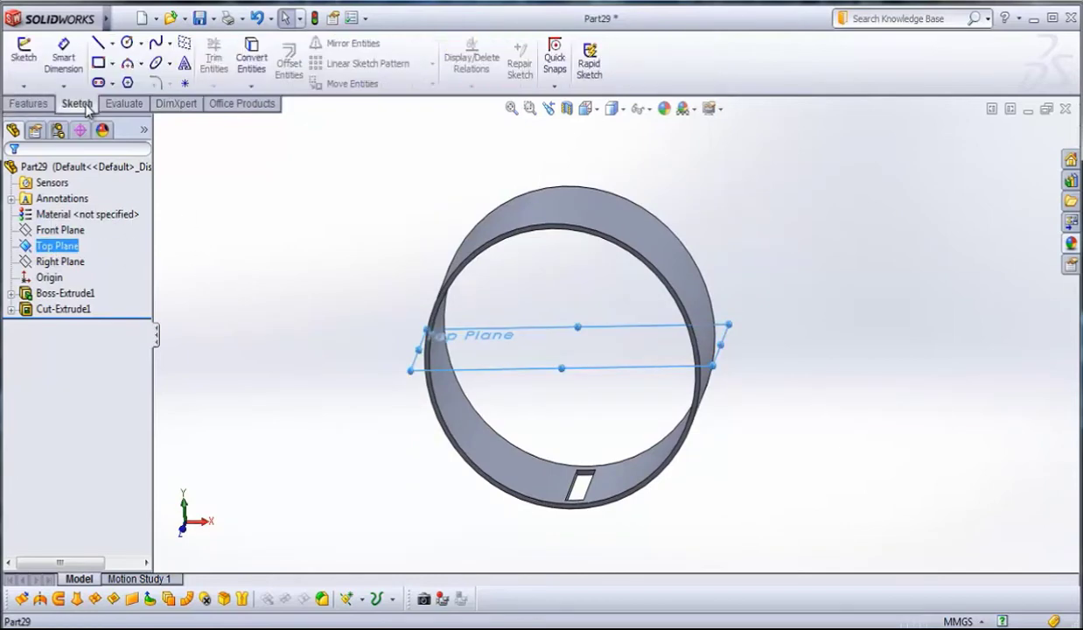
pyautogui.click(112, 42)
pyautogui.click(138, 79)
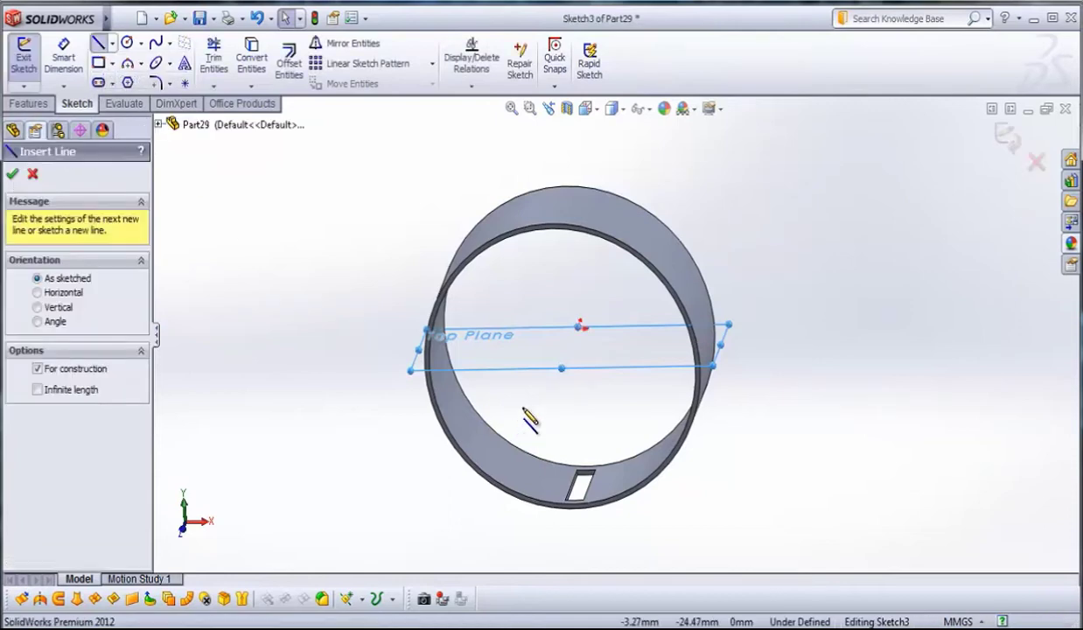
pyautogui.click(604, 263)
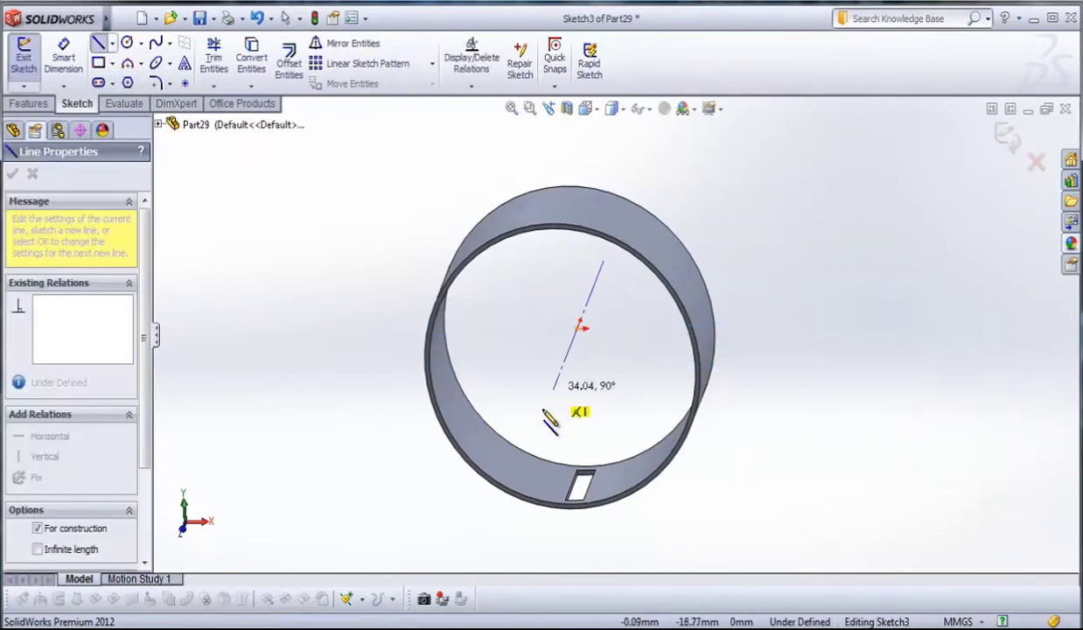
pyautogui.click(525, 462)
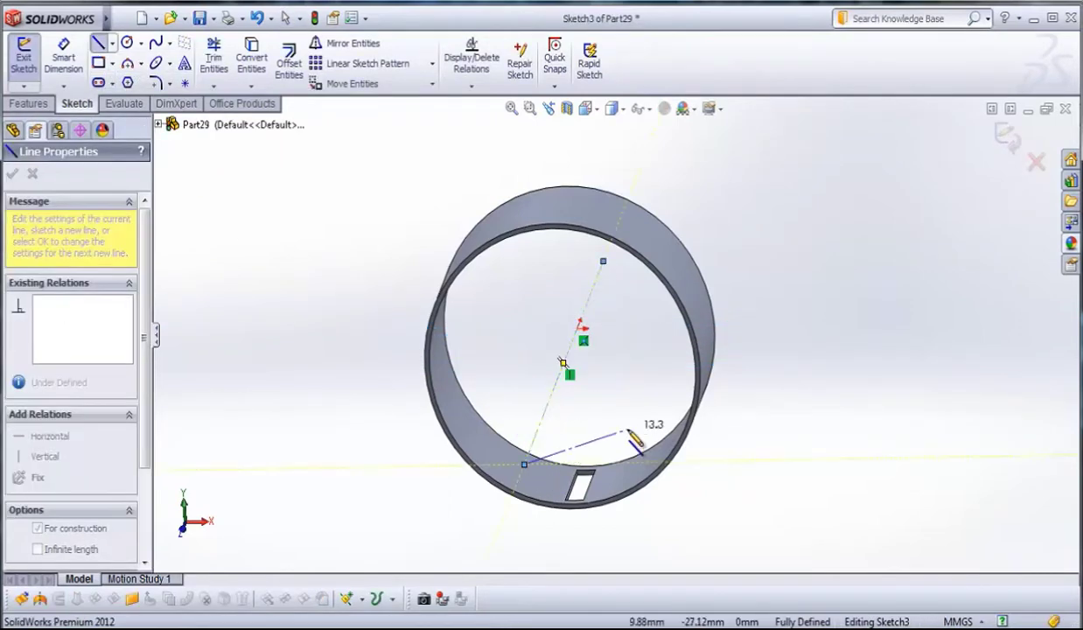
pyautogui.press('Escape')
pyautogui.press('Escape')
# Create a reference axis from the sketched centerline through the ring's center.
pyautogui.moveTo(640, 457)
pyautogui.mouseDown(button='middle')
pyautogui.moveTo(619, 430)
pyautogui.moveTo(639, 452)
pyautogui.mouseUp(button='middle')
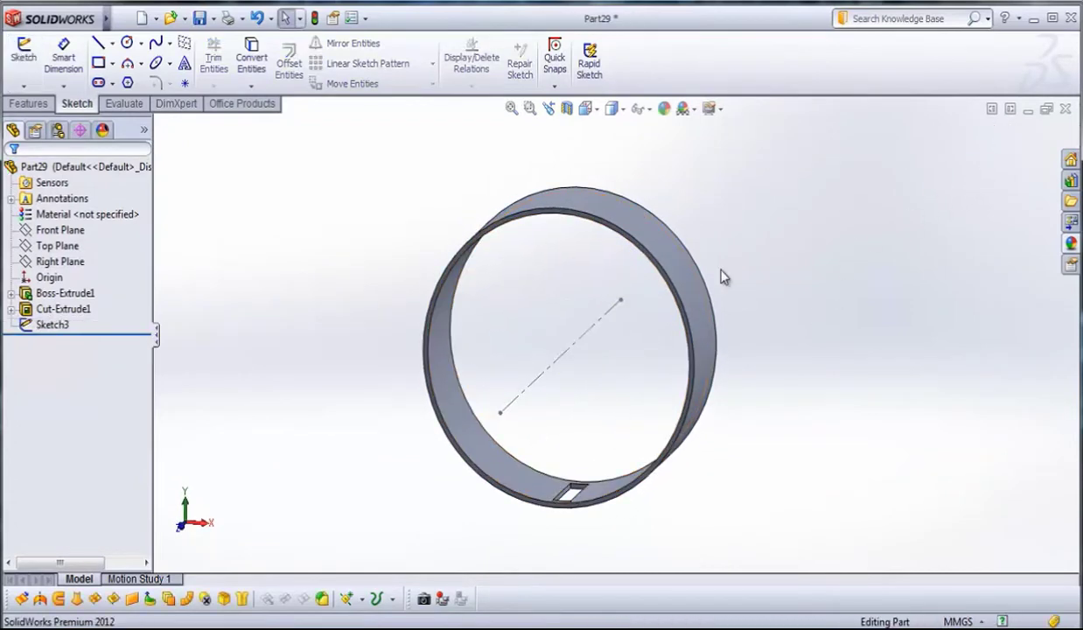
pyautogui.click(29, 103)
pyautogui.click(600, 79)
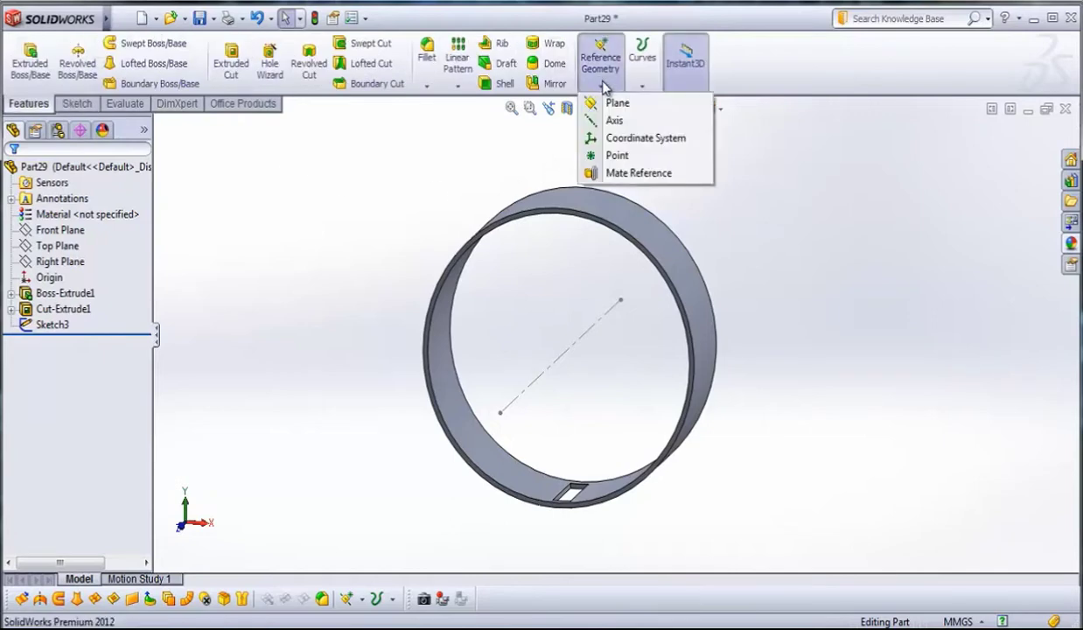
pyautogui.click(616, 120)
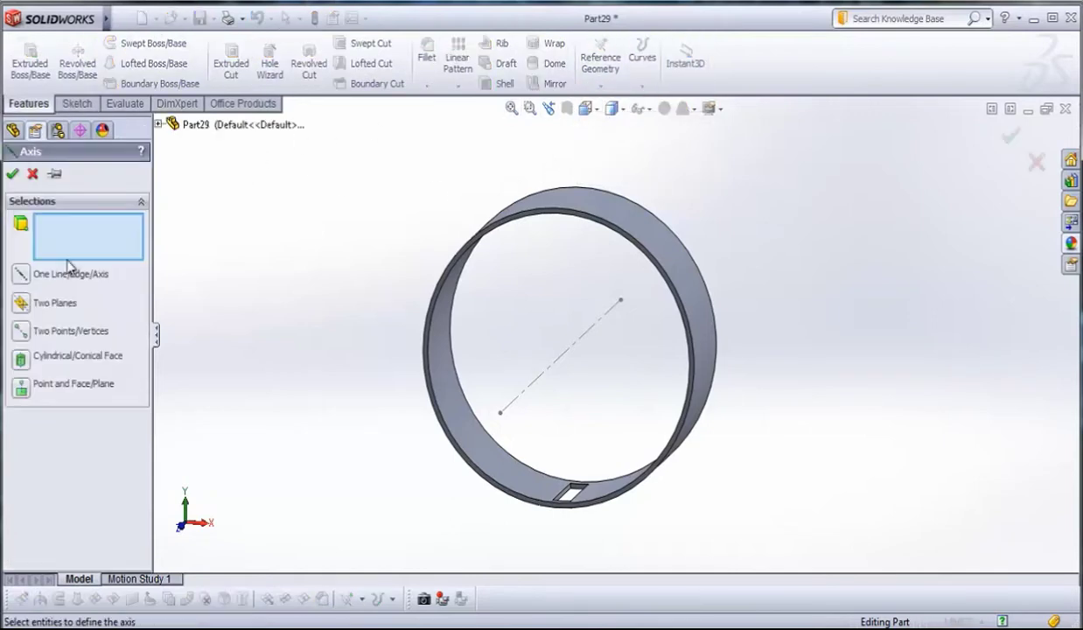
pyautogui.click(573, 349)
pyautogui.press('Return')
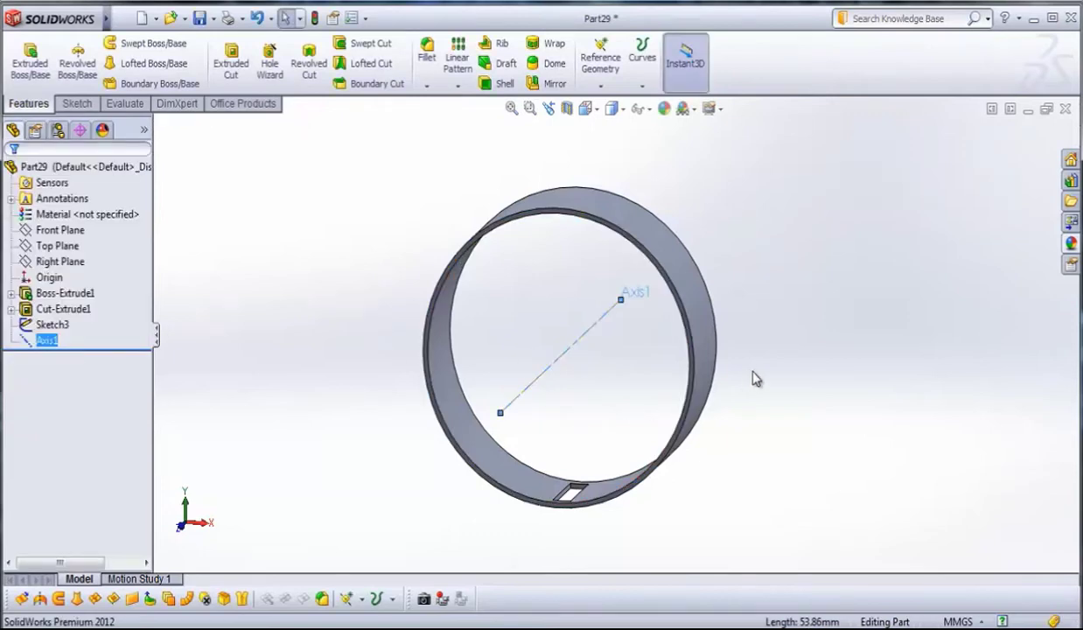
# Set up a circular pattern around the ring's reference axis with 24 equally spaced instances over 360 degrees.
pyautogui.moveTo(752, 370); pyautogui.dragTo(753, 396, button='middle')
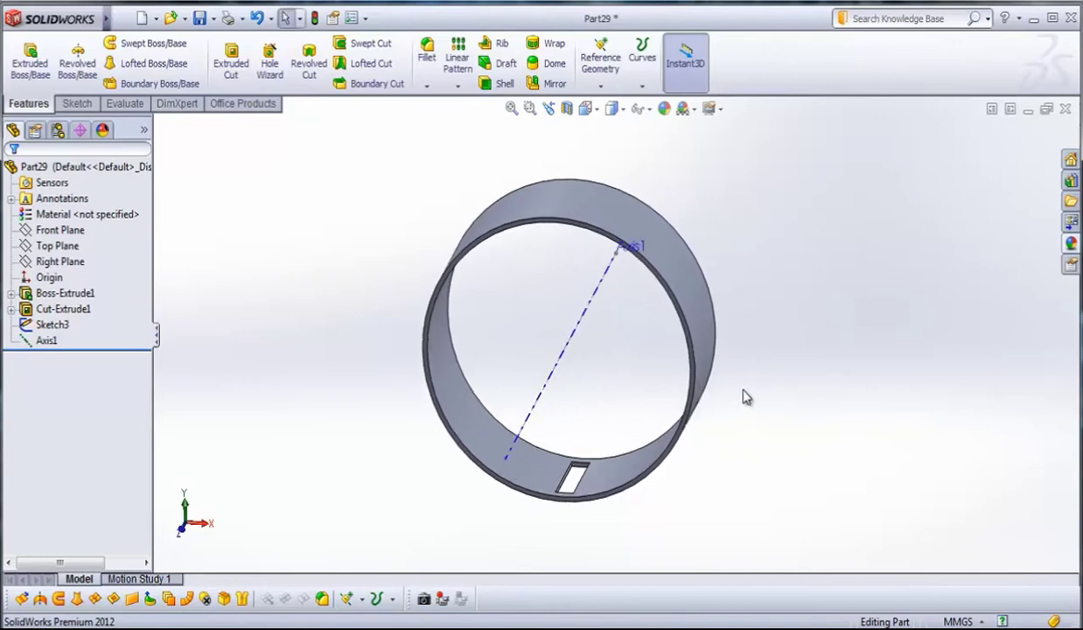
pyautogui.moveTo(617, 297); pyautogui.dragTo(644, 393, button='middle')
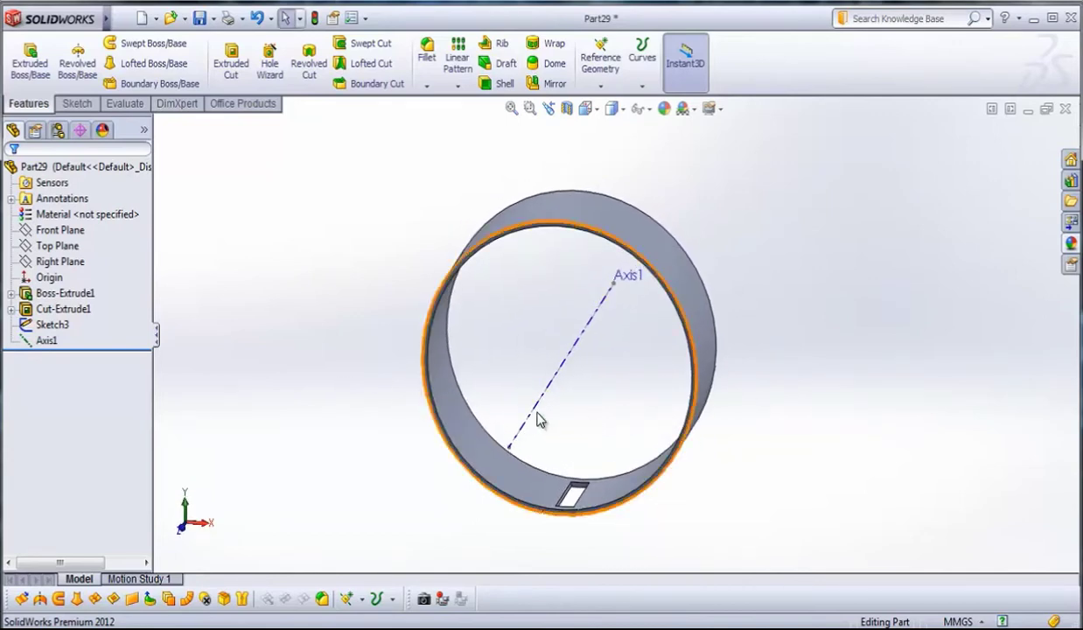
pyautogui.moveTo(539, 419); pyautogui.dragTo(584, 417, button='middle')
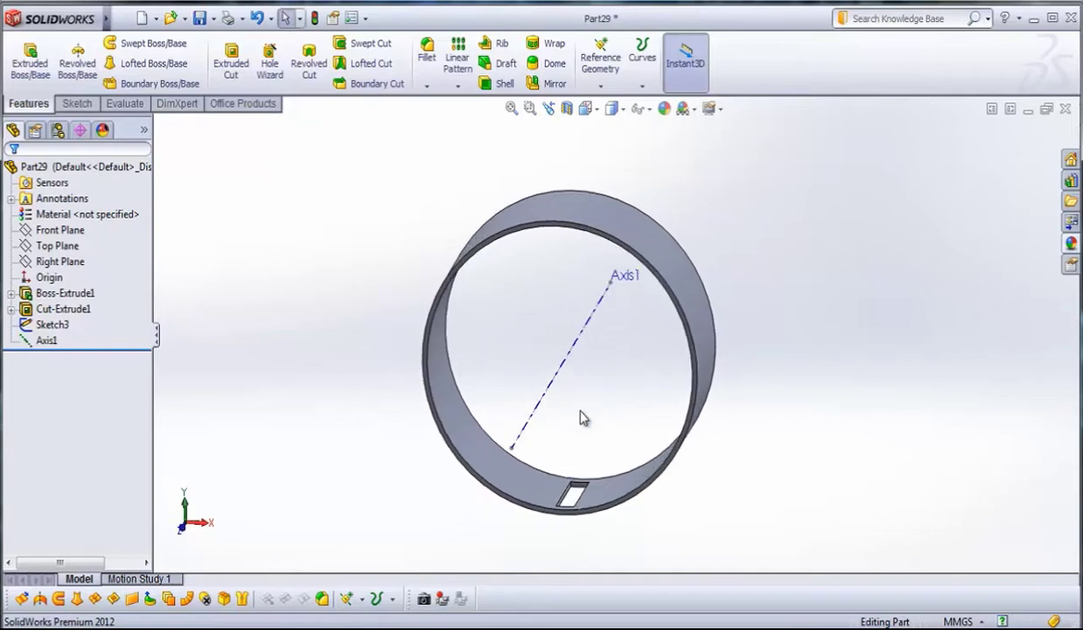
pyautogui.click(458, 86)
pyautogui.click(484, 121)
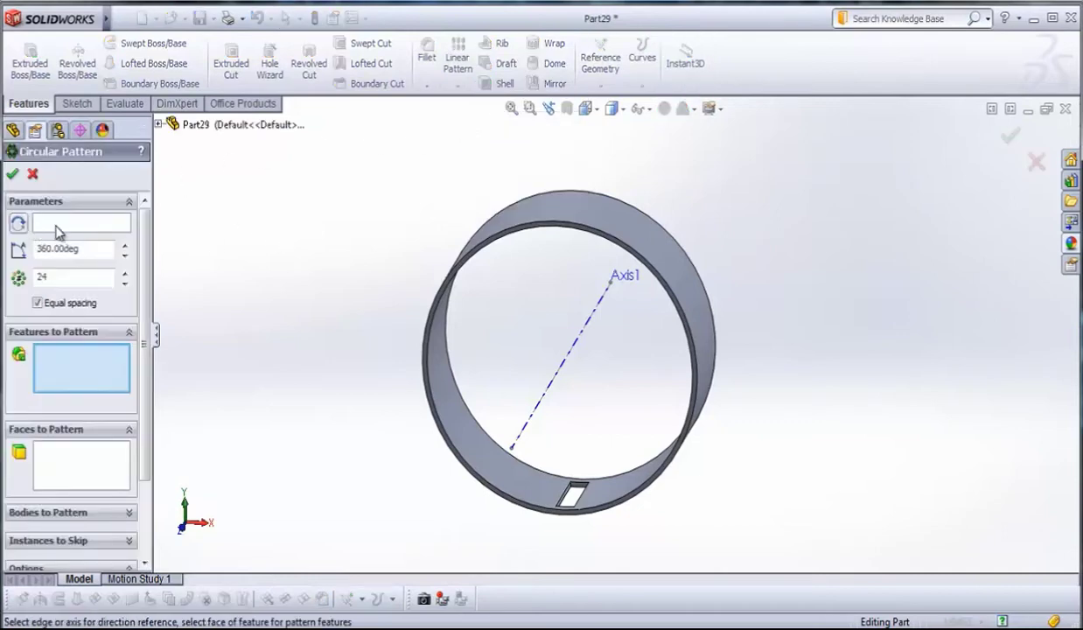
pyautogui.click(583, 339)
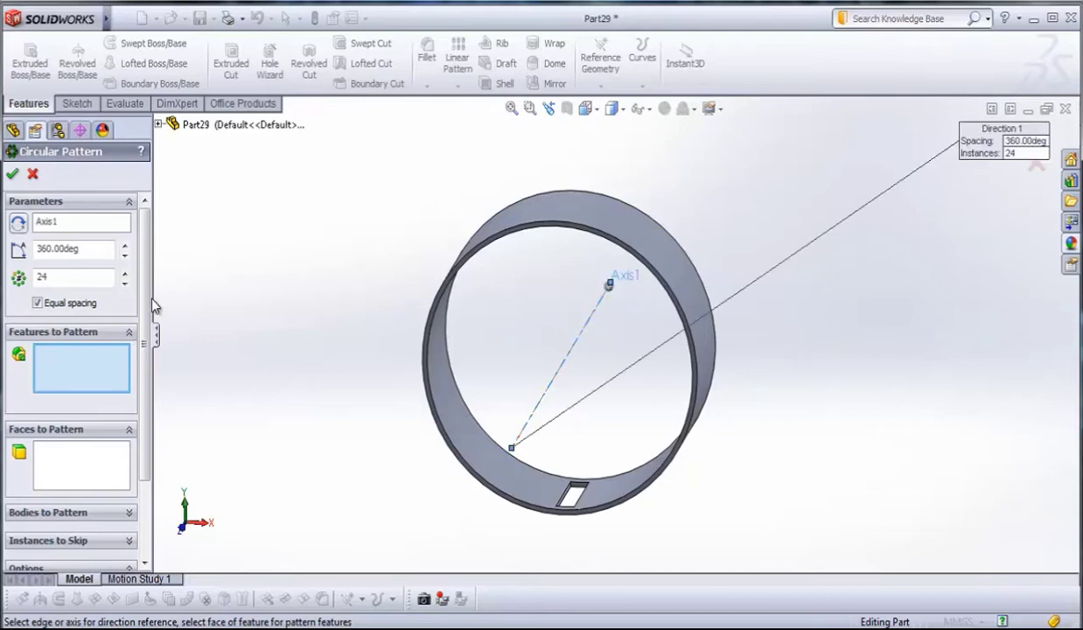
pyautogui.click(63, 277)
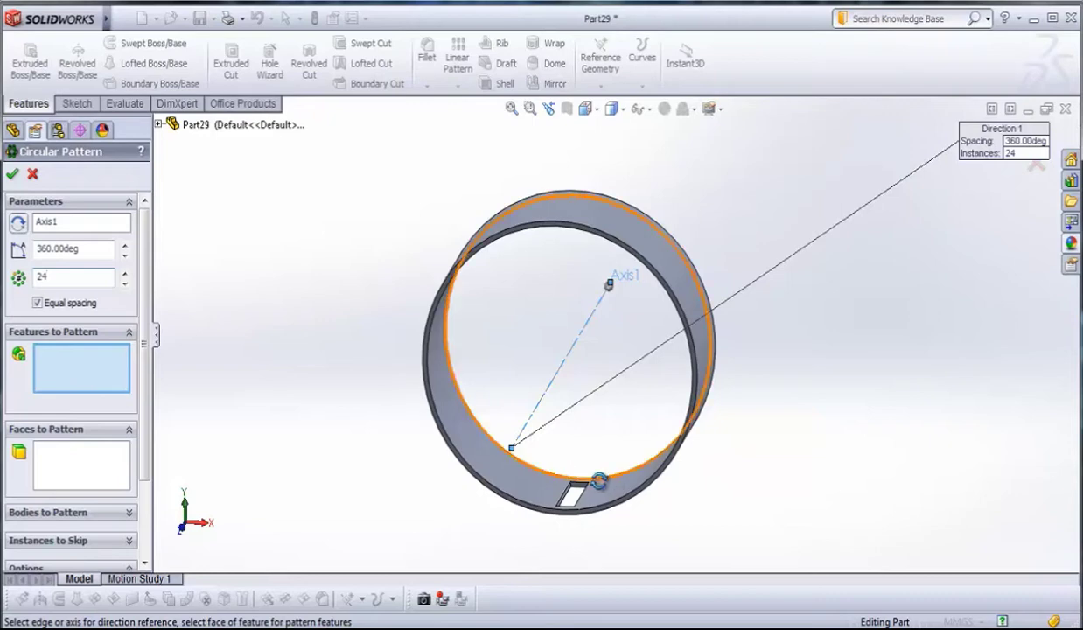
# Choose the rectangular slot cut as the feature to pattern and apply the circular pattern.
pyautogui.moveTo(531, 461); pyautogui.dragTo(602, 482, button='middle')
pyautogui.scroll(-3, 600, 457)
pyautogui.scroll(-2, 601, 455)
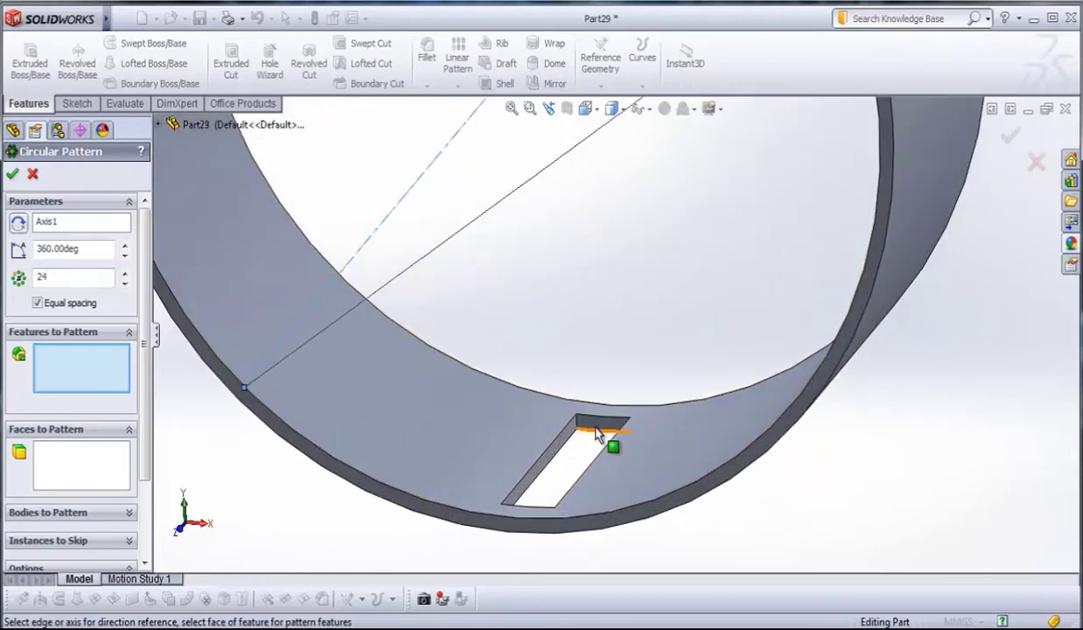
pyautogui.click(626, 429)
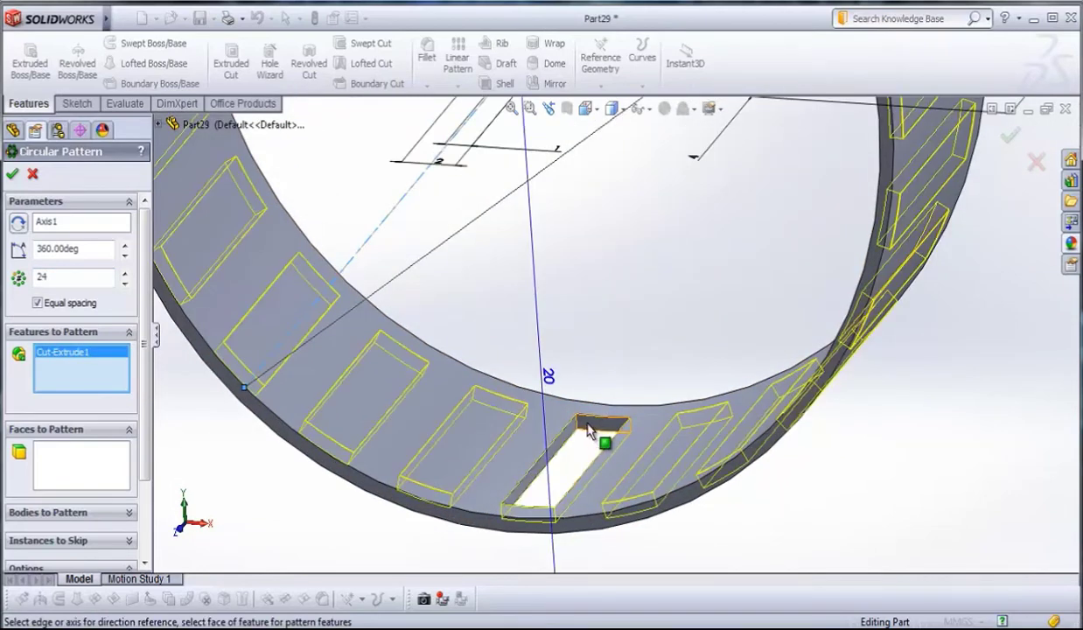
pyautogui.scroll(5, 595, 428)
pyautogui.moveTo(617, 411); pyautogui.dragTo(651, 245, button='middle')
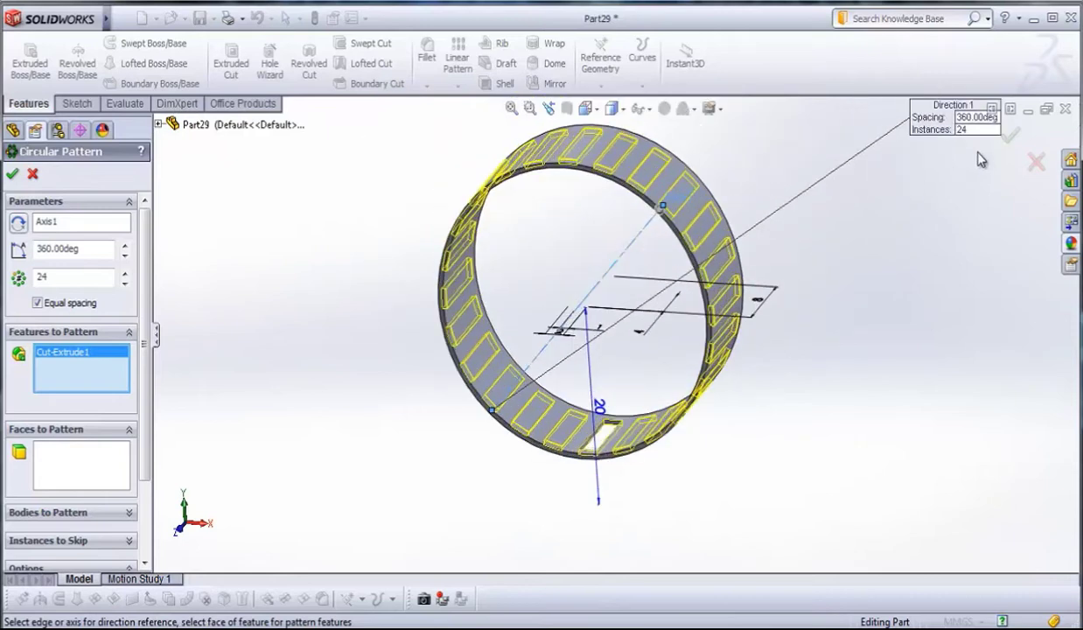
pyautogui.click(1011, 140)
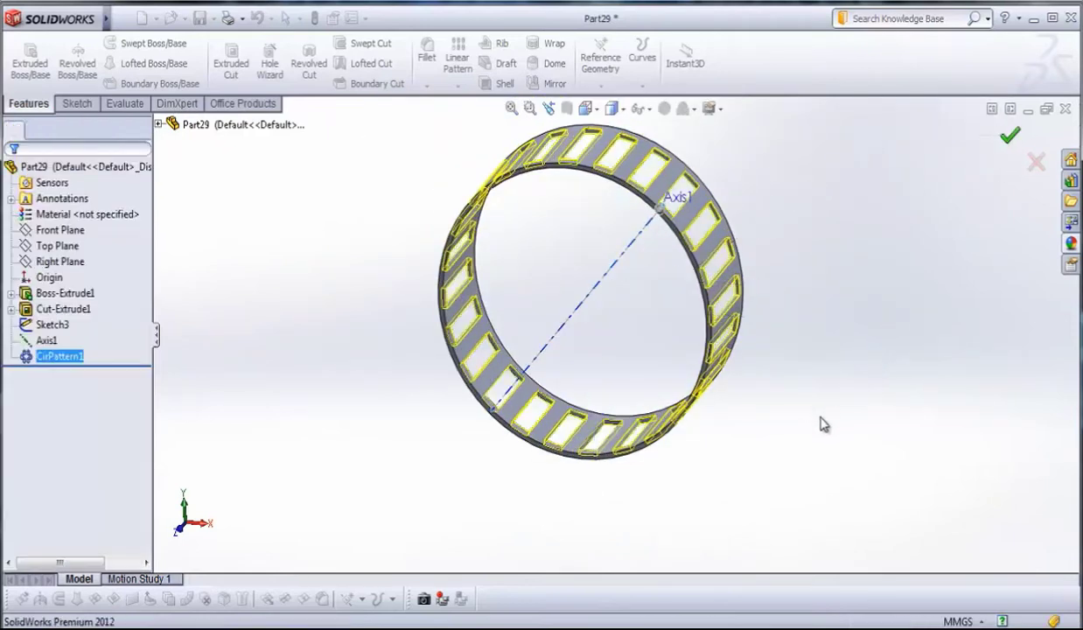
pyautogui.moveTo(727, 385); pyautogui.dragTo(728, 388, button='middle')
pyautogui.scroll(2, 665, 222)
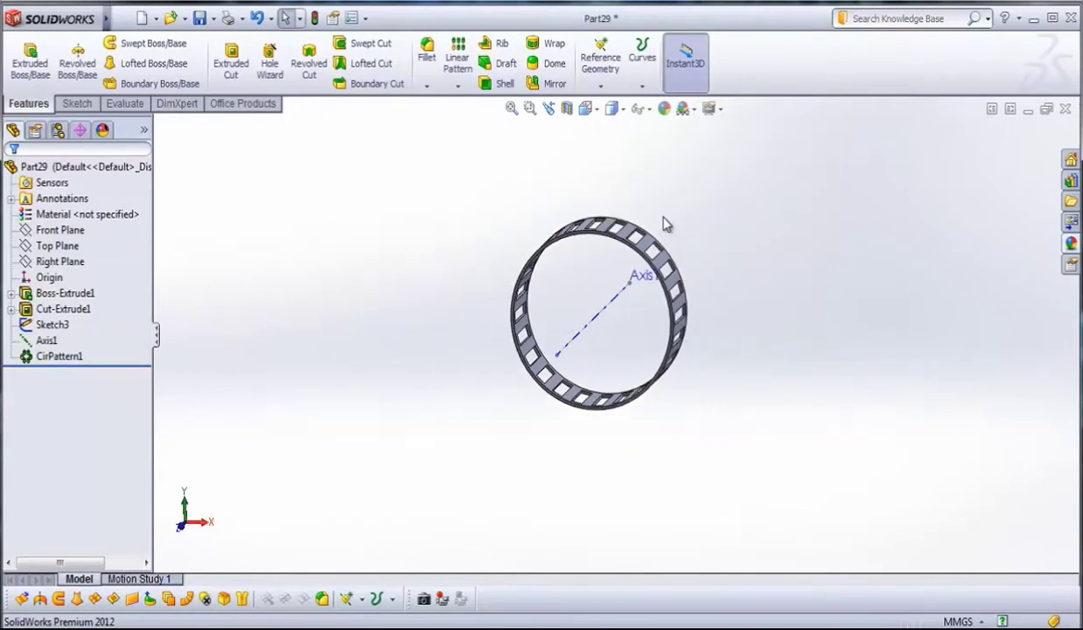
pyautogui.scroll(-1, 540, 394)
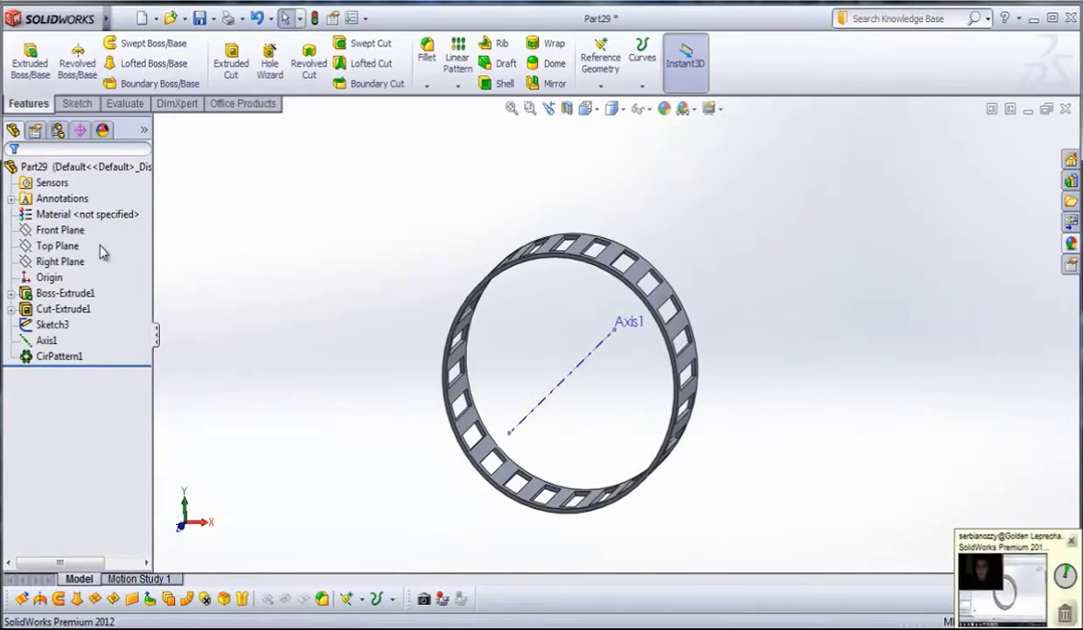
# In the Back view, sketch a vertical centerline about 46 mm long through the origin on the Front Plane, extending beyond the ring at both ends.
pyautogui.click(60, 229)
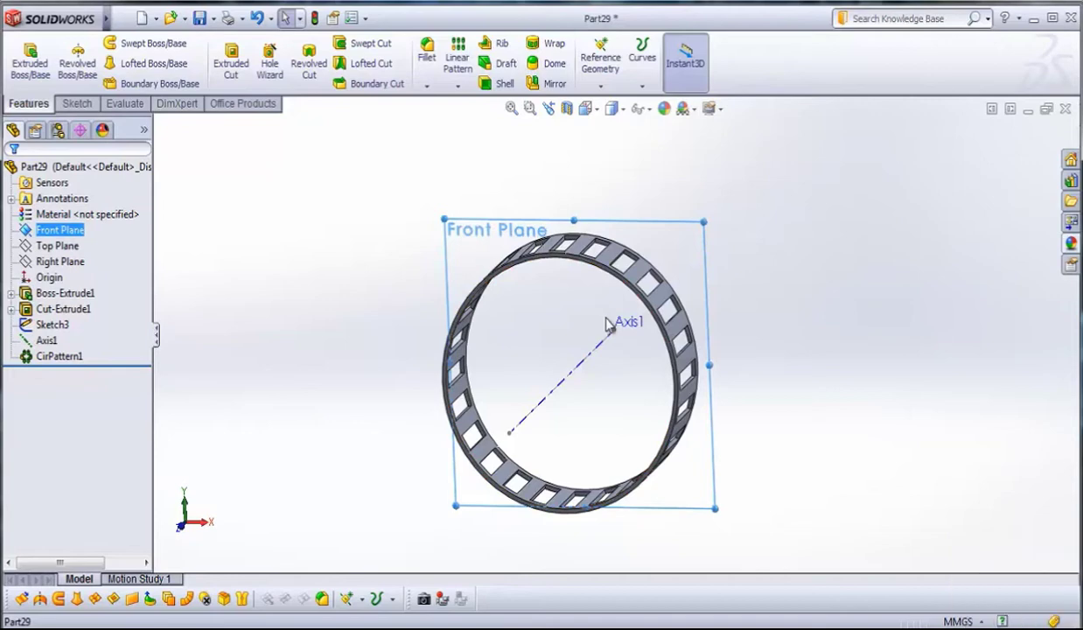
pyautogui.click(599, 110)
pyautogui.click(628, 152)
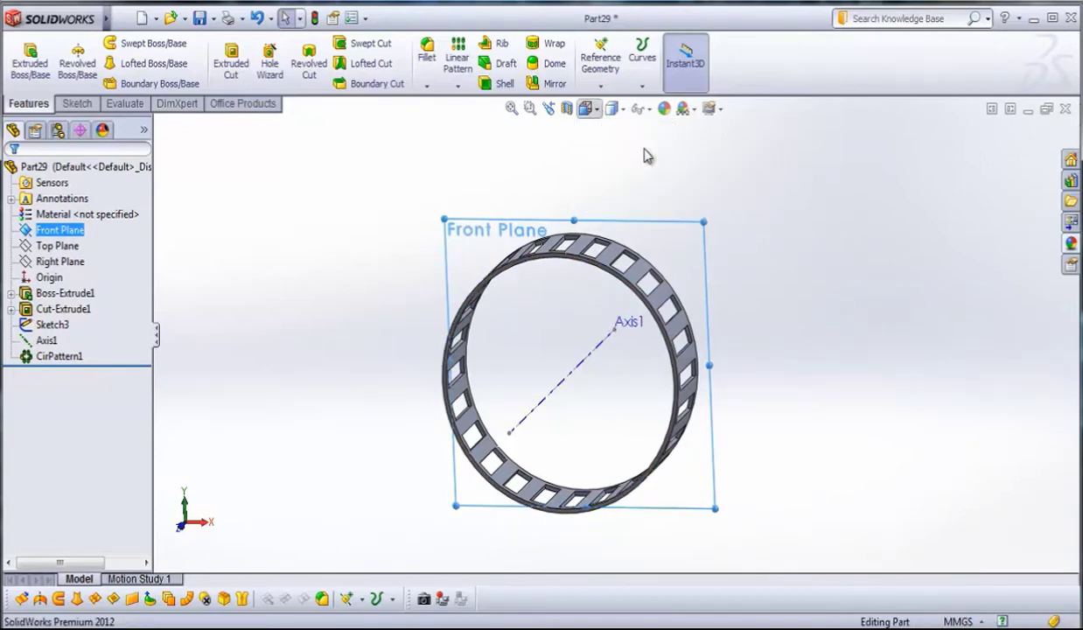
pyautogui.scroll(3, 645, 156)
pyautogui.scroll(-1, 672, 210)
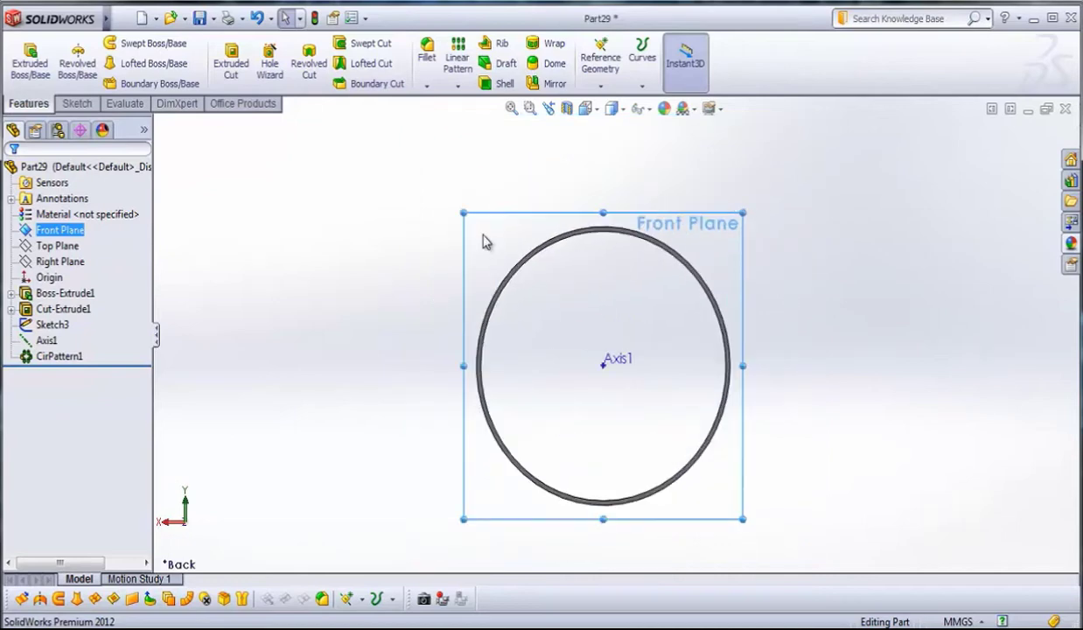
pyautogui.scroll(-1, 595, 307)
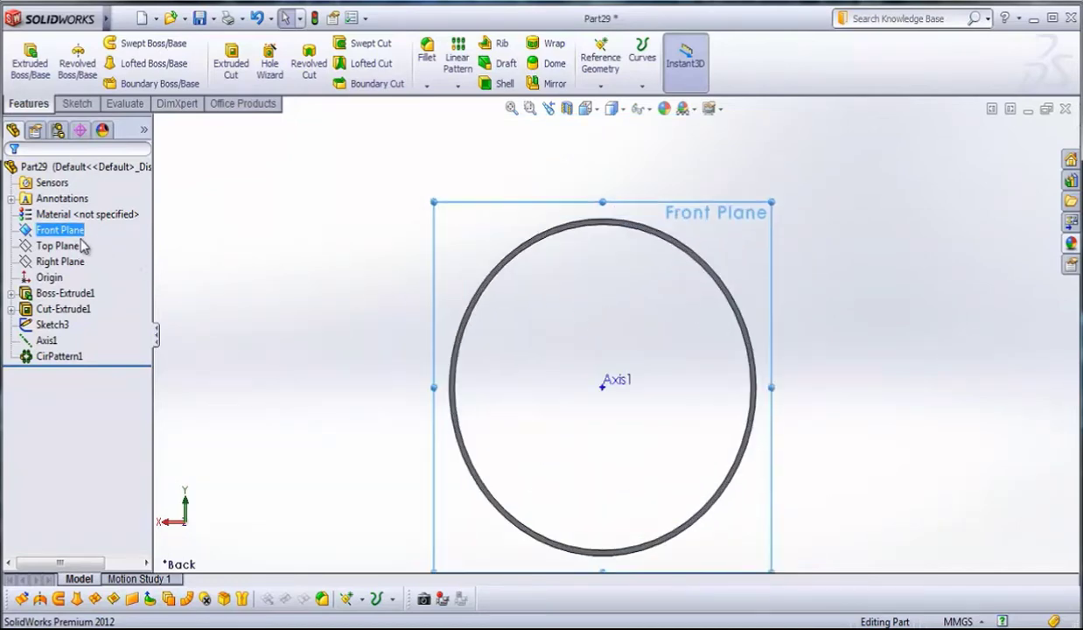
pyautogui.click(80, 106)
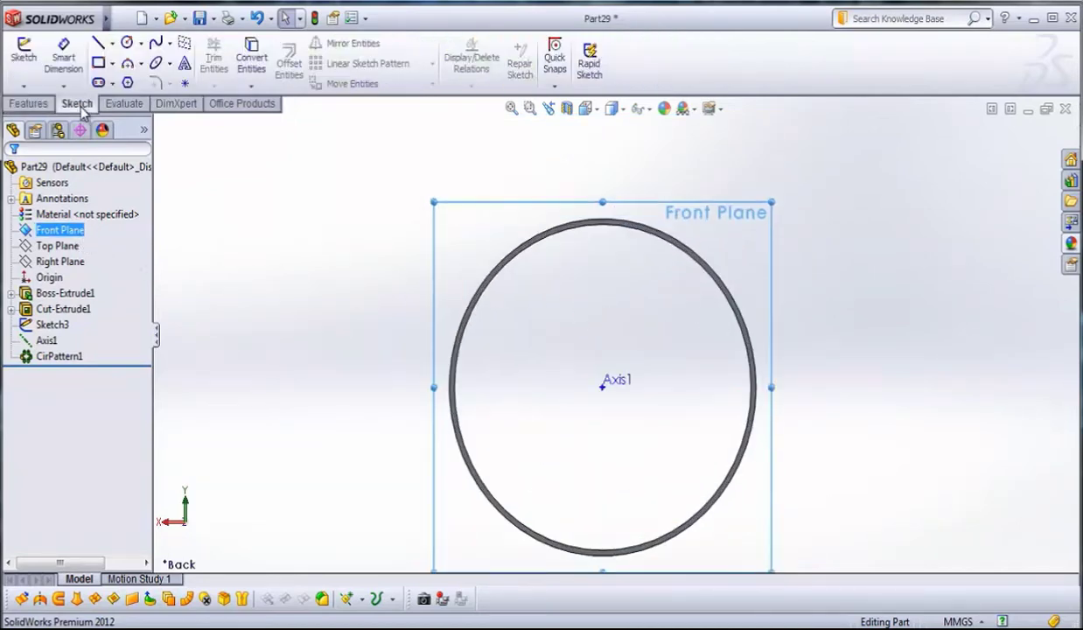
pyautogui.click(112, 44)
pyautogui.click(131, 80)
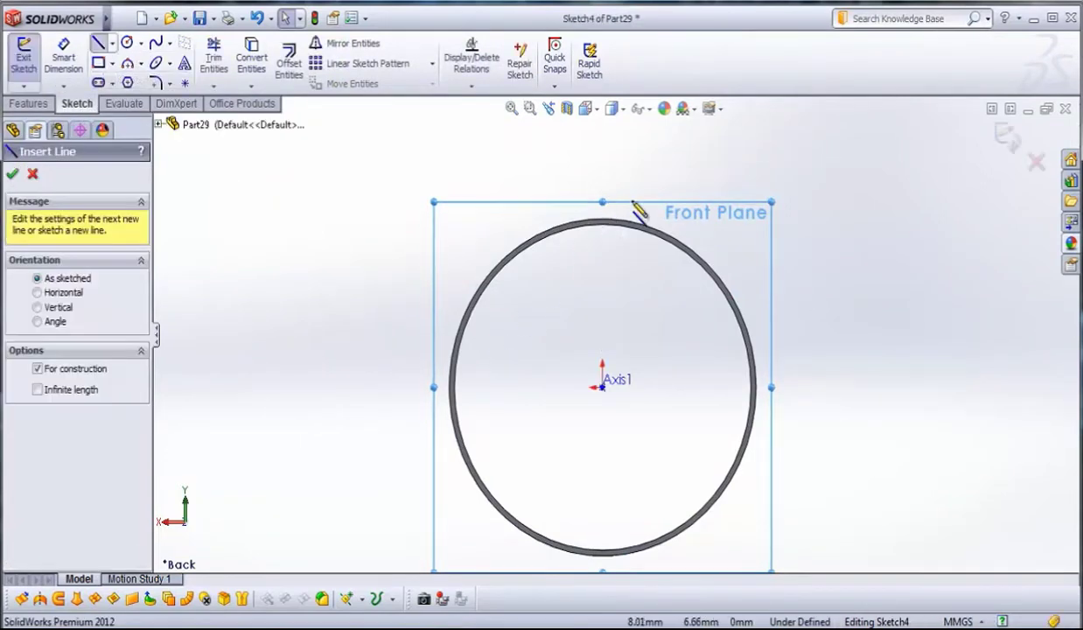
pyautogui.click(615, 160)
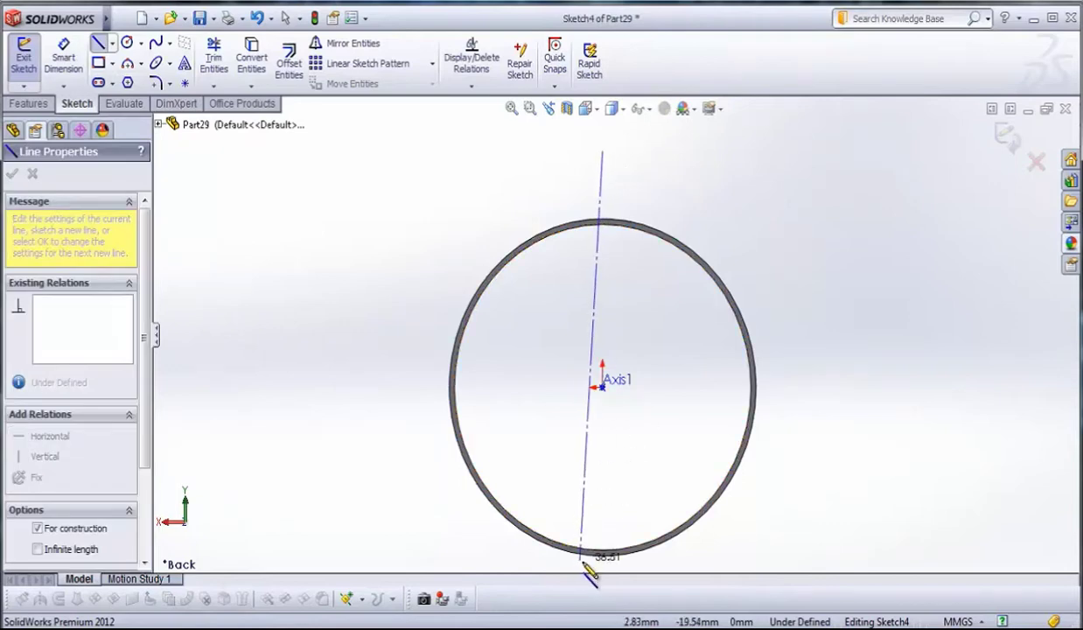
pyautogui.press('z')
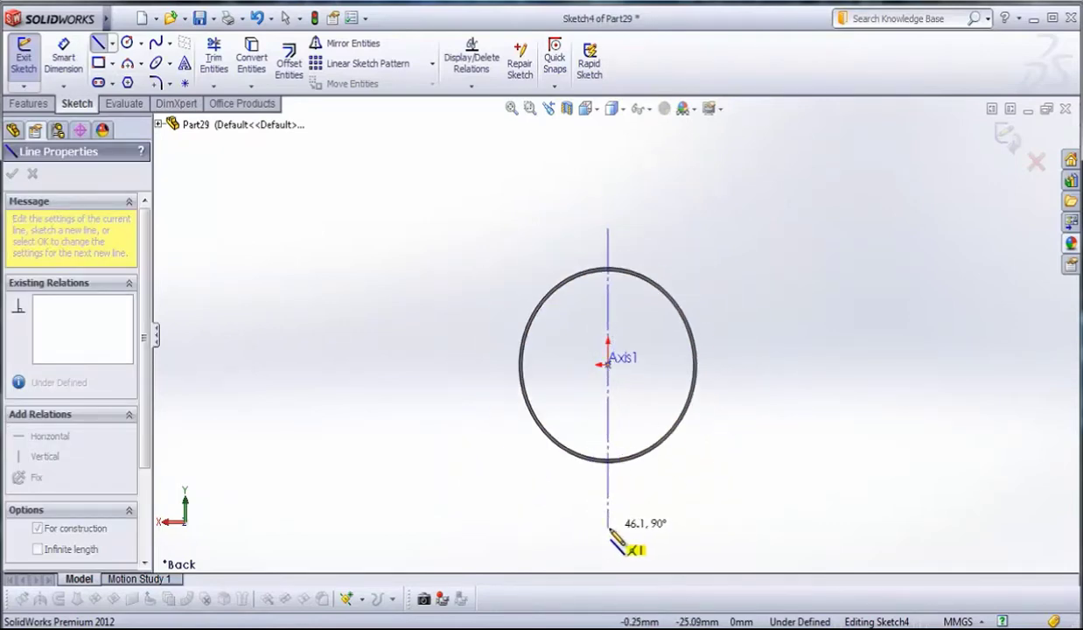
pyautogui.click(609, 526)
pyautogui.press('Escape')
# Sketch a horizontal centerline about 56 mm long through the origin, extending beyond the ring on both sides.
pyautogui.click(112, 42)
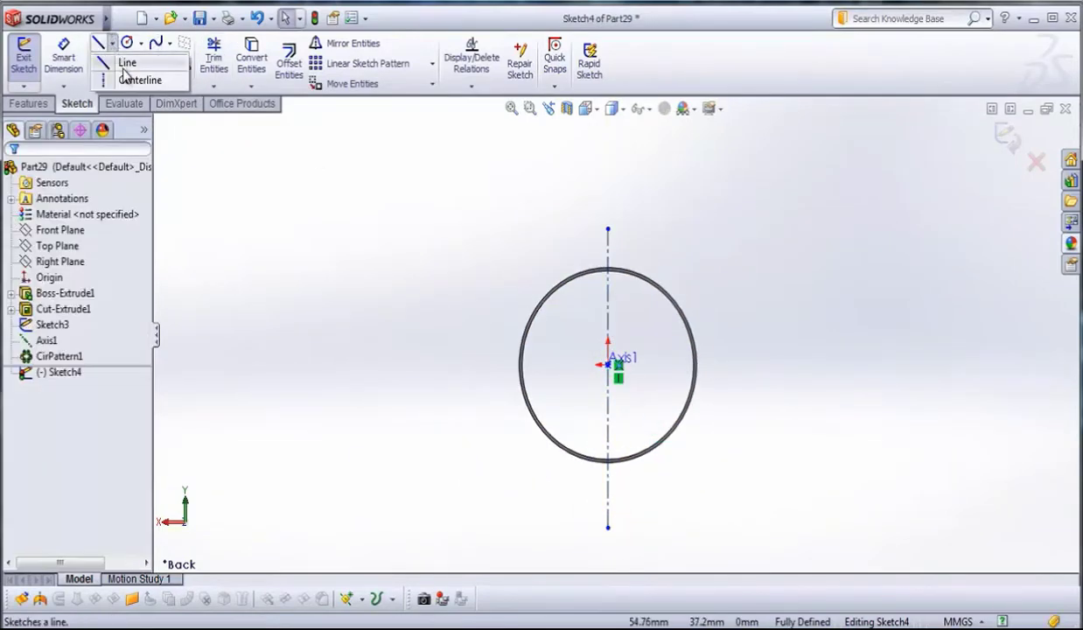
pyautogui.click(127, 79)
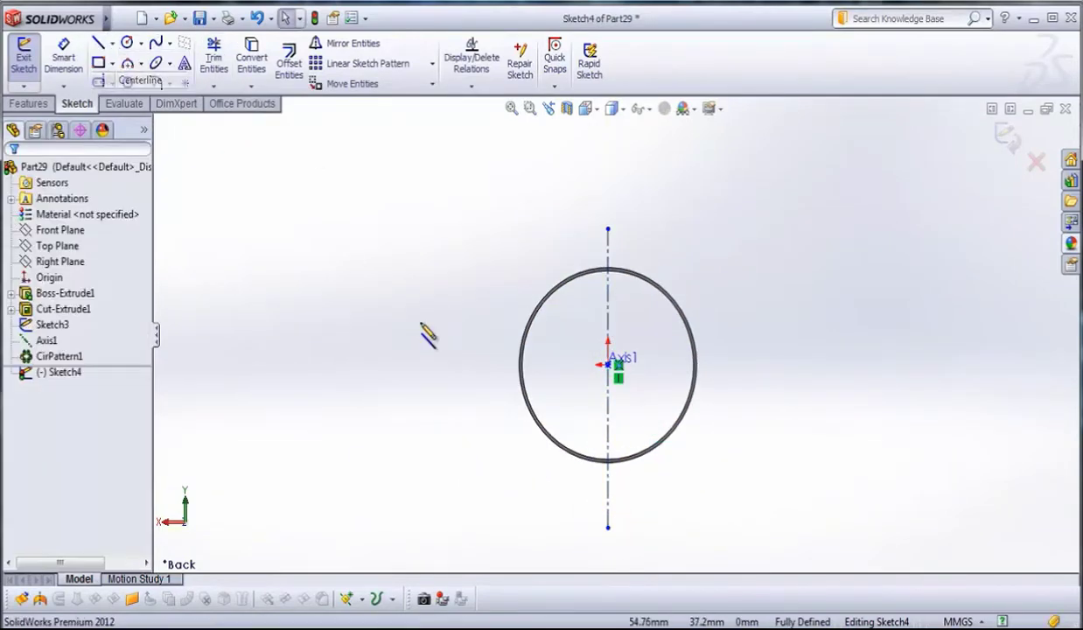
pyautogui.click(431, 366)
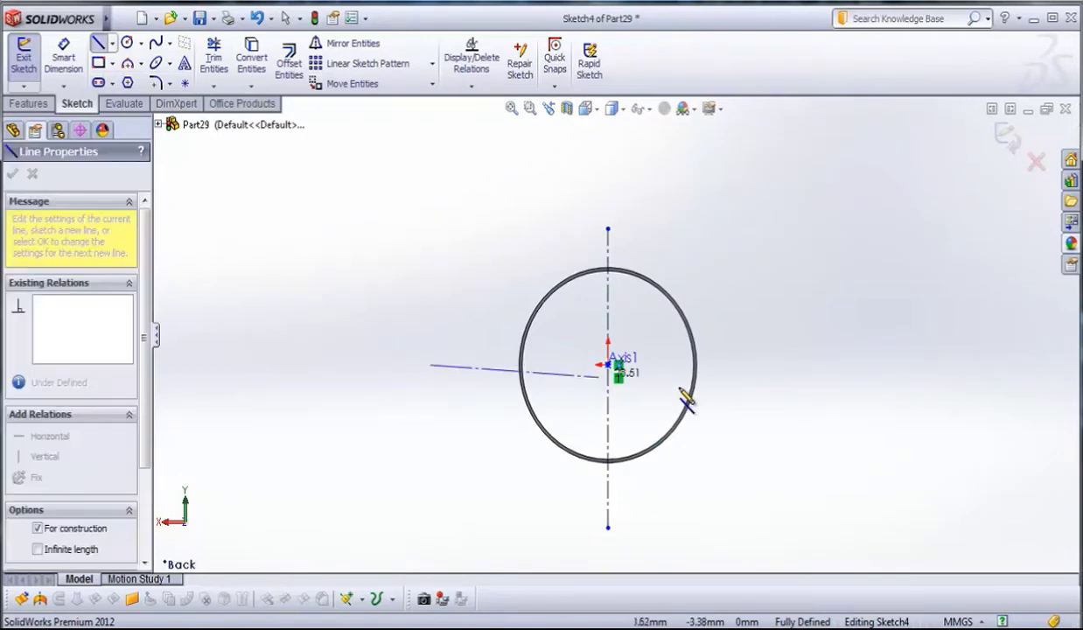
pyautogui.click(766, 364)
pyautogui.press('Escape')
# Sketch a corner rectangle about 31 by 13 mm across the upper part of the ring, above the horizontal centerline.
pyautogui.scroll(2, 646, 382)
pyautogui.scroll(-4, 634, 352)
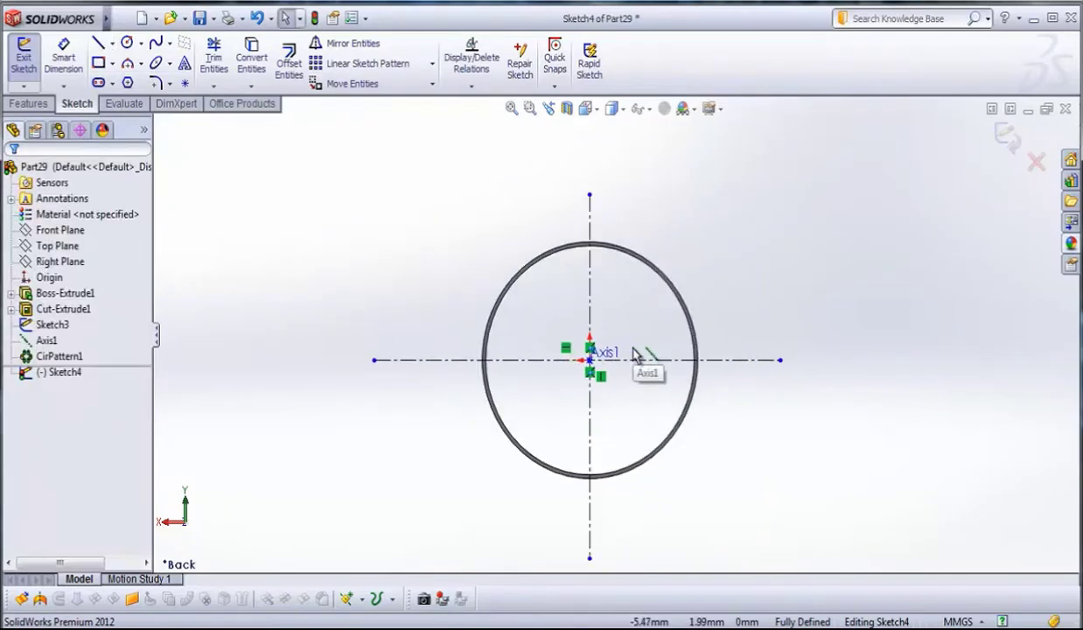
pyautogui.scroll(-2, 592, 429)
pyautogui.scroll(2, 717, 298)
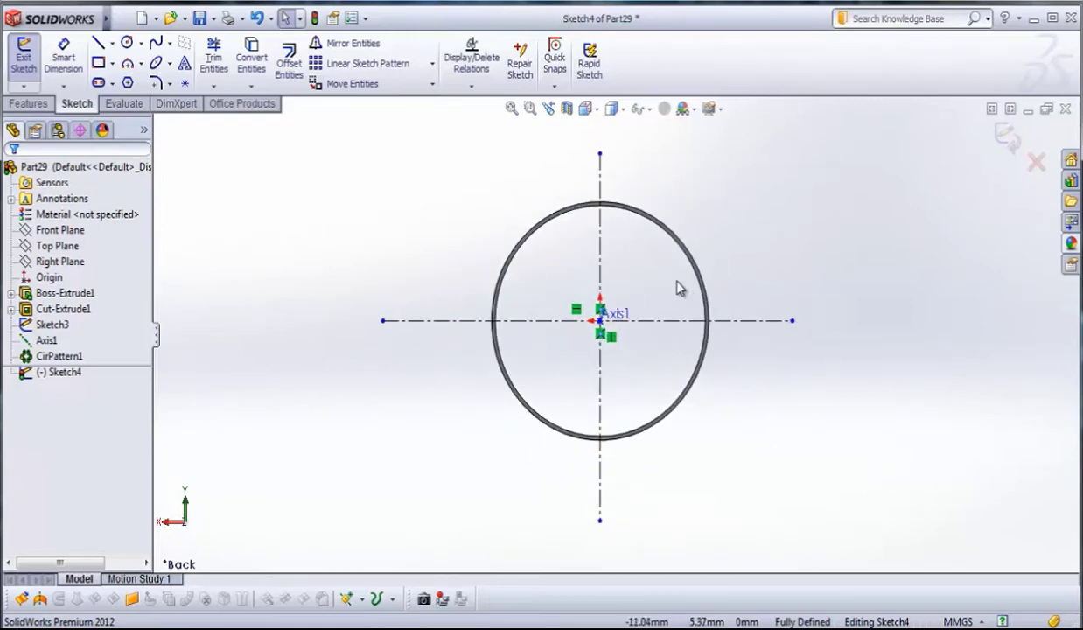
pyautogui.scroll(-3, 679, 293)
pyautogui.scroll(2, 578, 254)
pyautogui.scroll(-1, 609, 242)
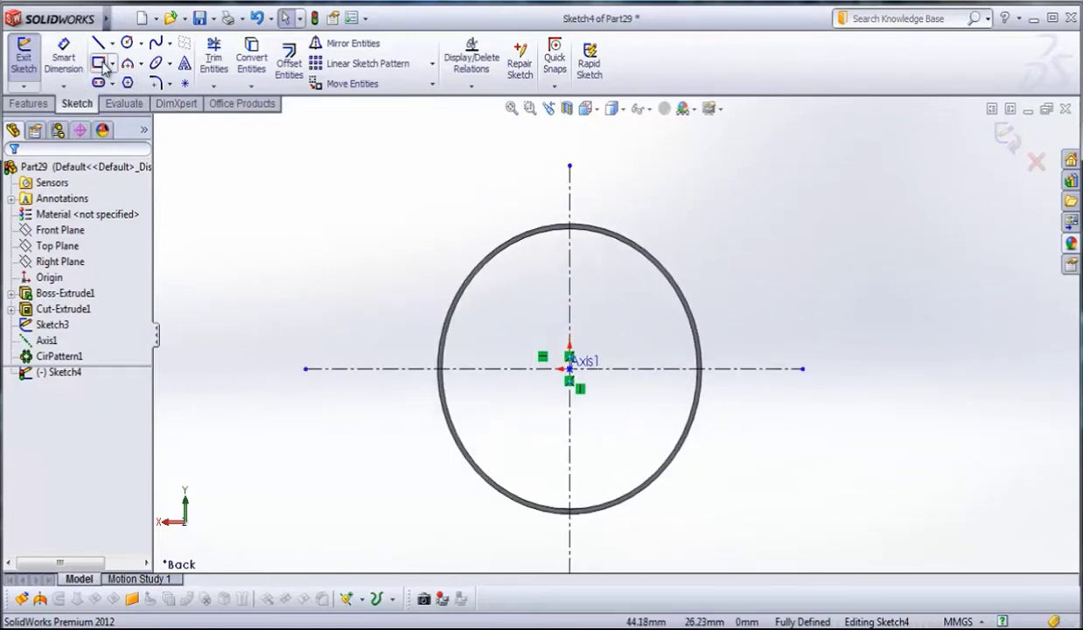
pyautogui.click(104, 68)
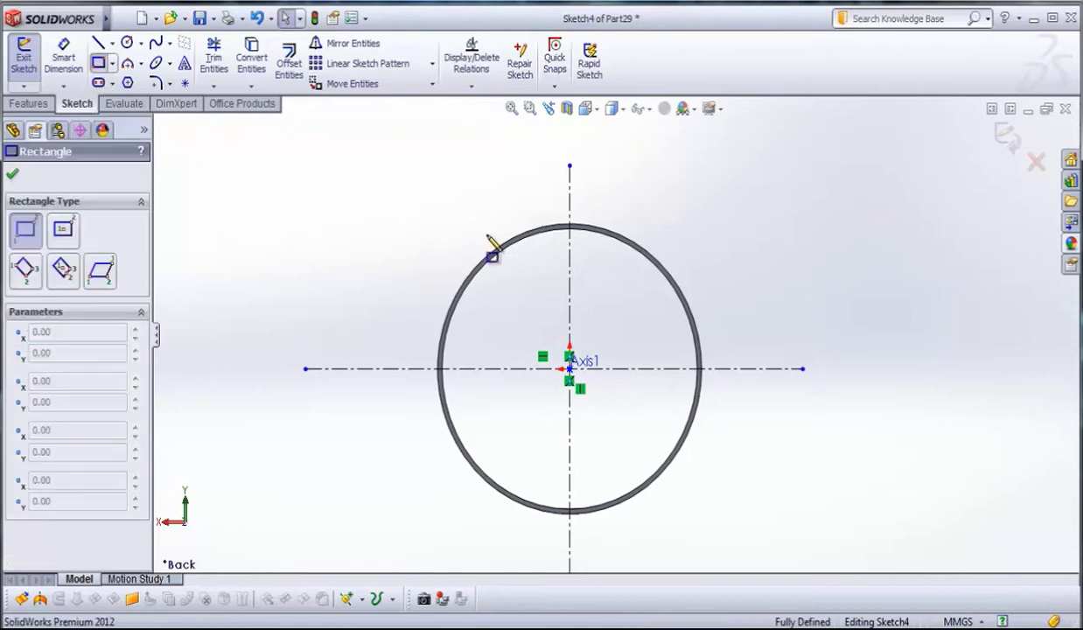
pyautogui.click(431, 190)
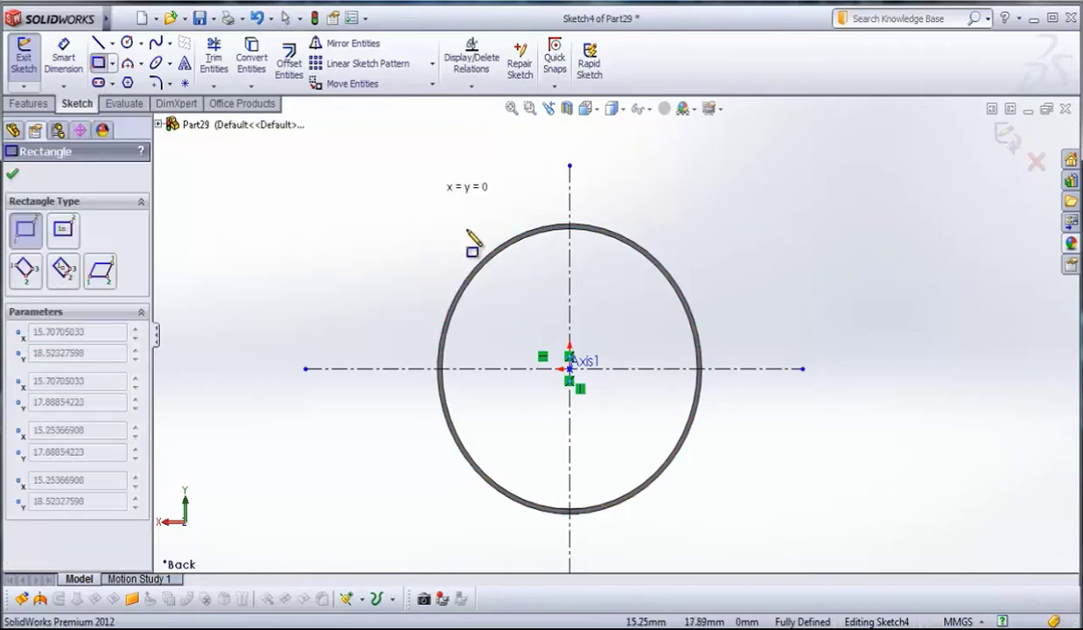
pyautogui.click(708, 313)
pyautogui.press('Escape')
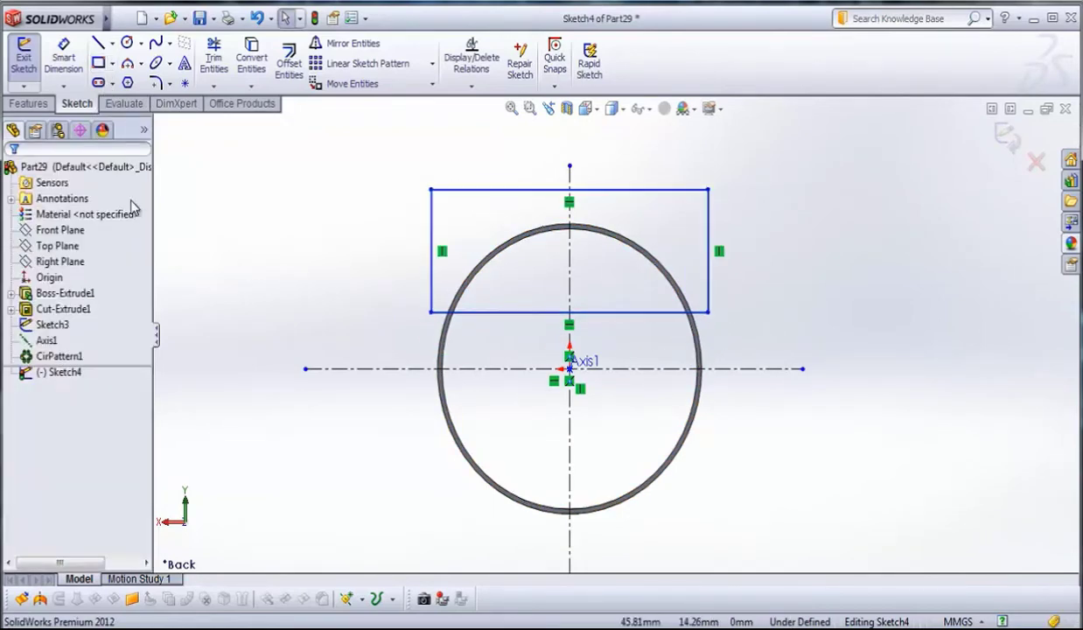
# Dimension the rectangle's height at 10 mm.
pyautogui.click(63, 58)
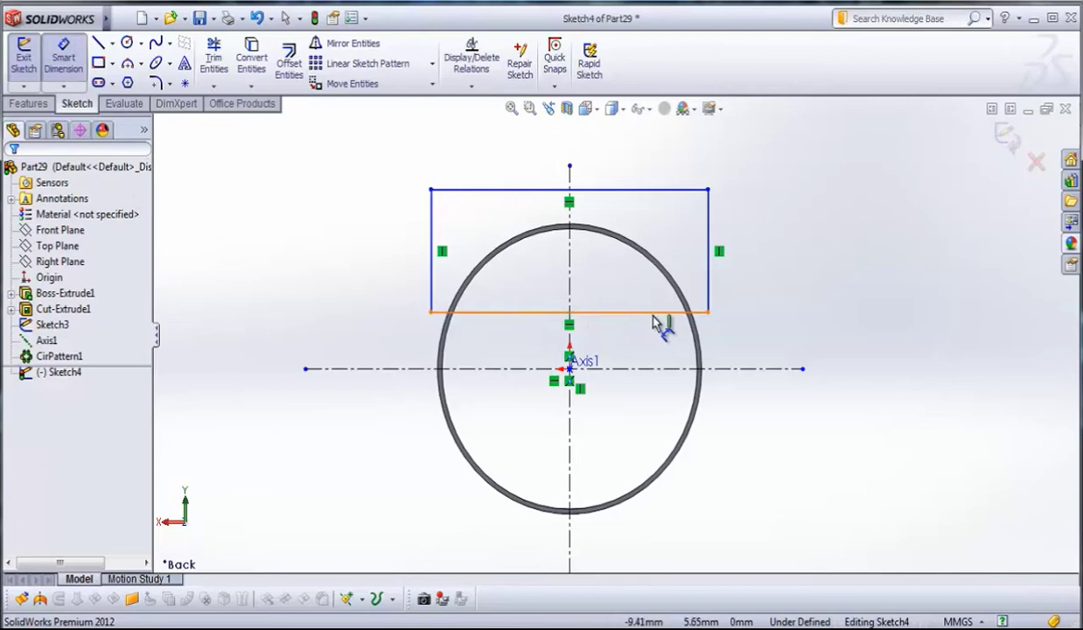
pyautogui.click(710, 278)
pyautogui.click(773, 271)
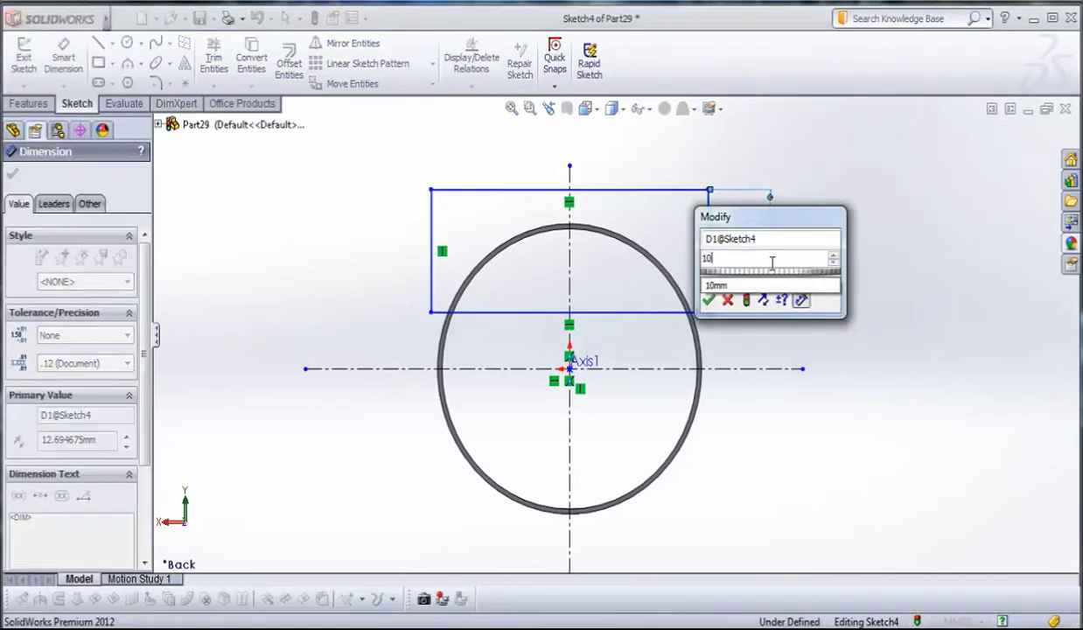
pyautogui.press('Escape')
pyautogui.click(818, 278)
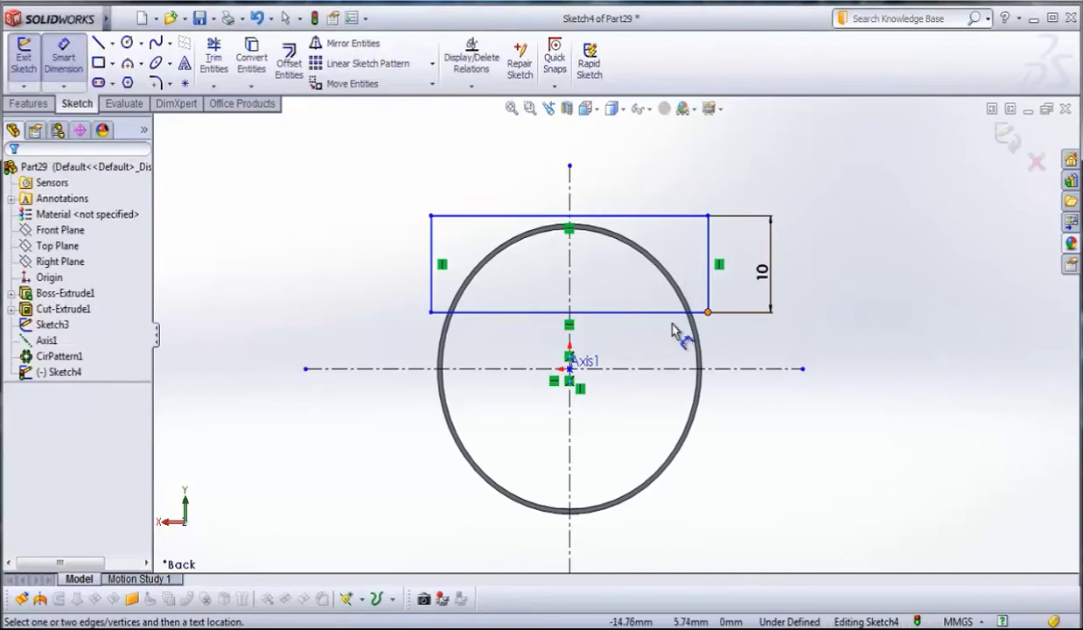
pyautogui.click(652, 315)
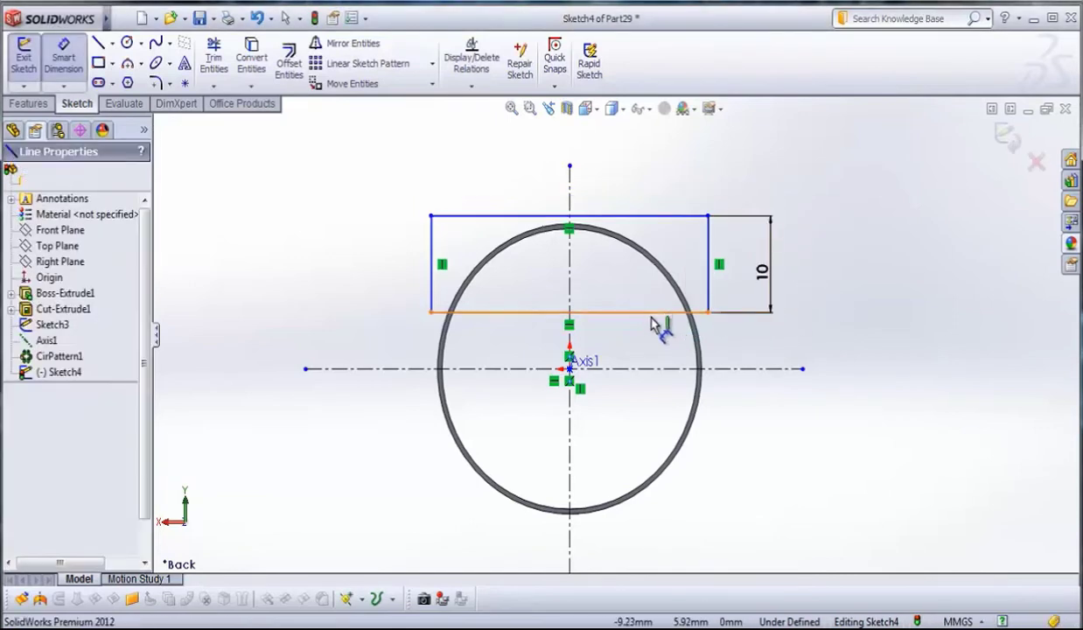
pyautogui.click(658, 369)
pyautogui.click(778, 369)
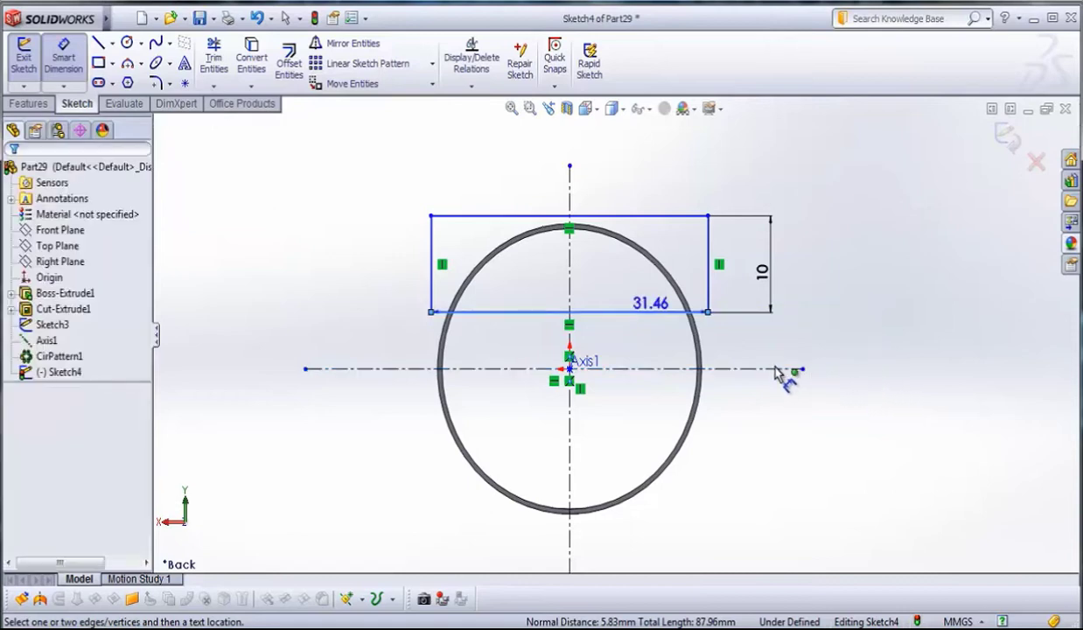
pyautogui.press('Escape')
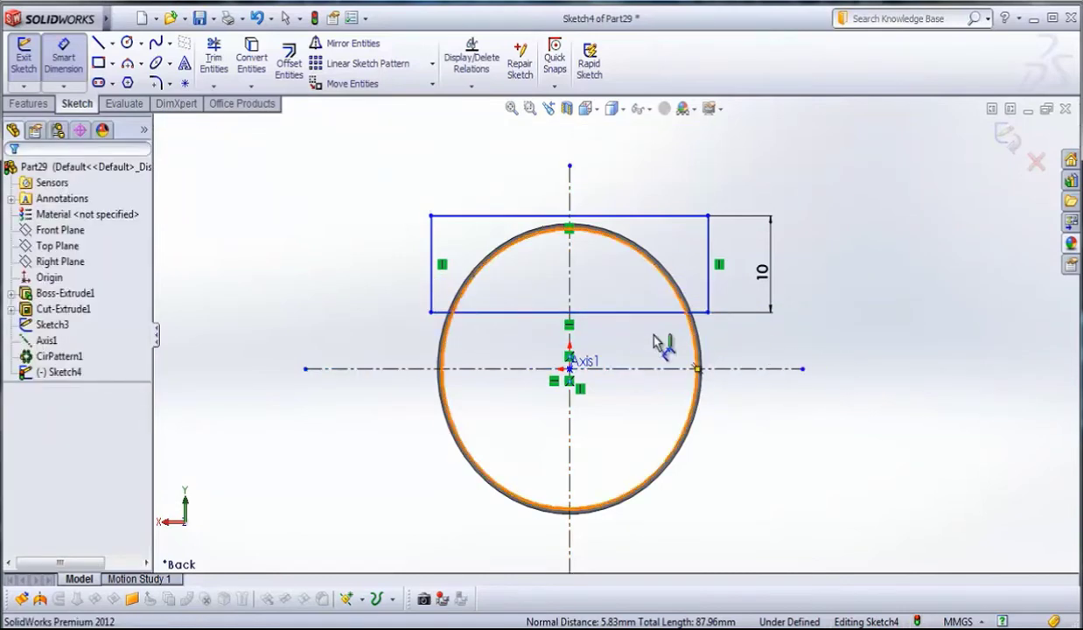
# Dimension the distance between the horizontal centerline and the rectangle's lower edge at 12 mm.
pyautogui.click(647, 369)
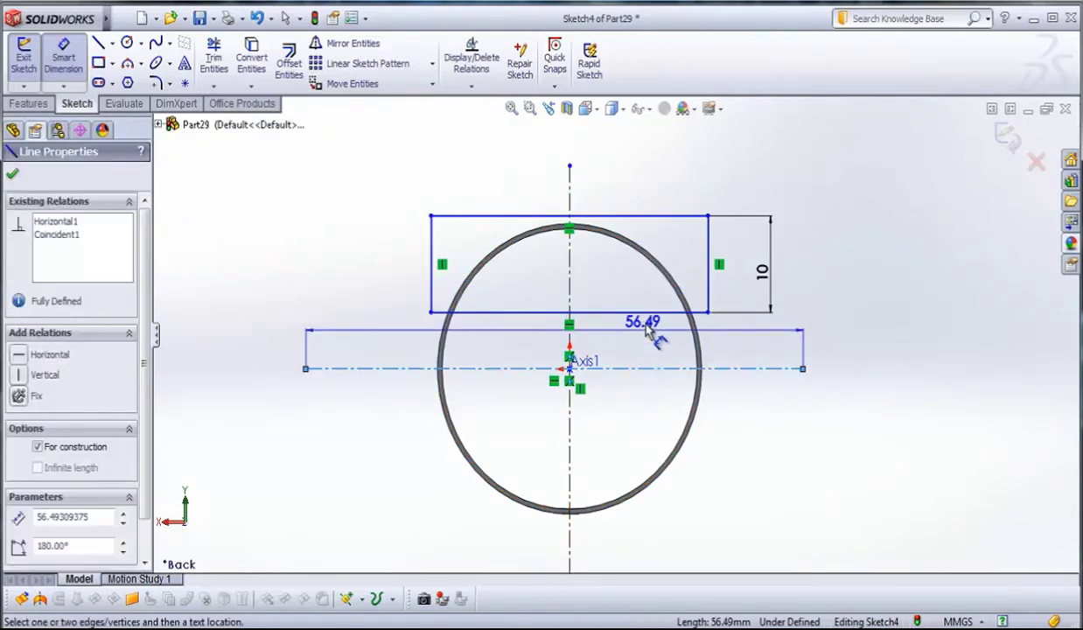
pyautogui.click(653, 313)
pyautogui.click(787, 343)
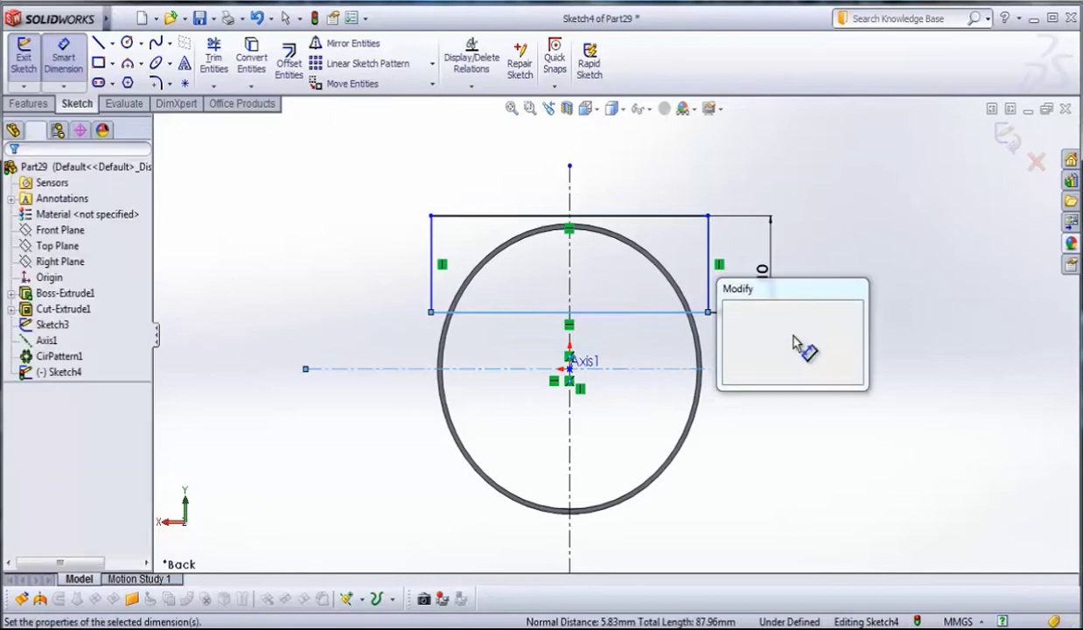
pyautogui.write('12')
pyautogui.press('Return')
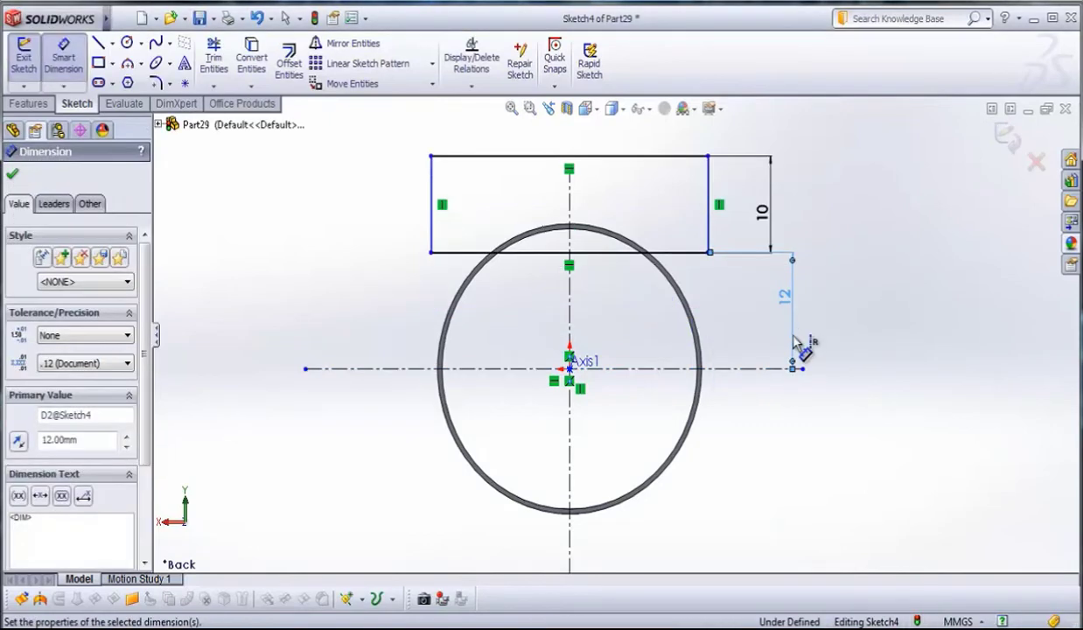
pyautogui.press('Escape')
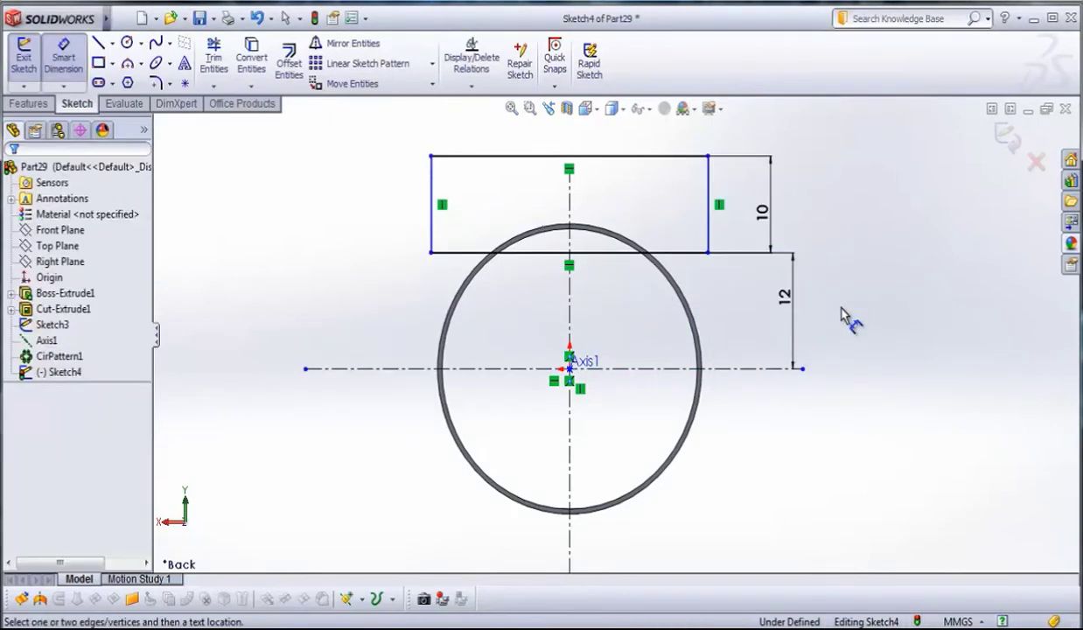
# Dimension the rectangle's upper edge at 20 mm to set its width.
pyautogui.click(516, 157)
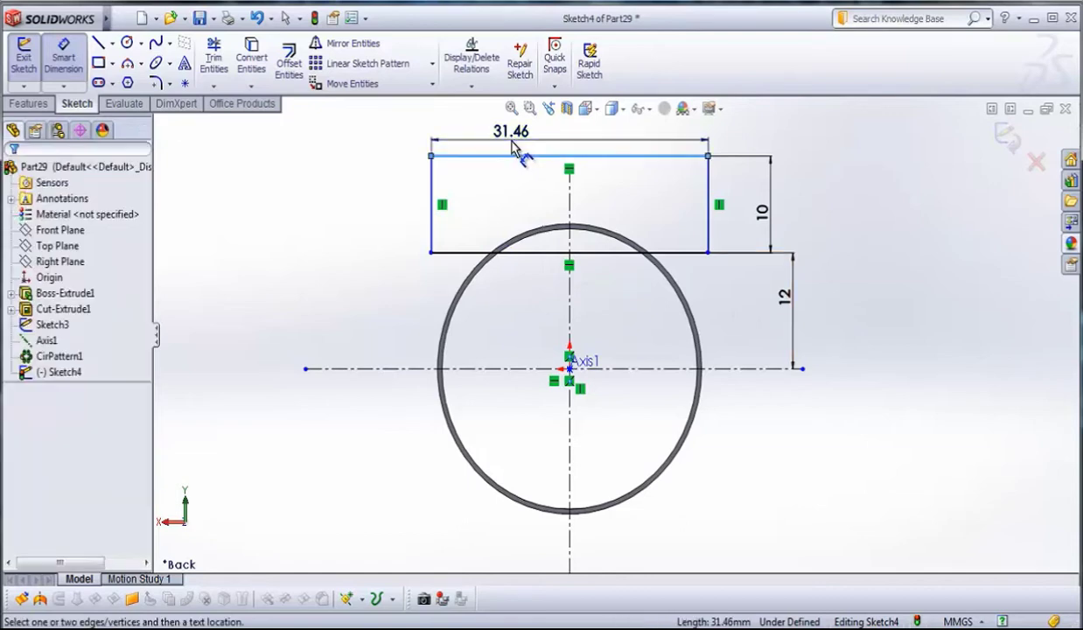
pyautogui.click(512, 138)
pyautogui.write('20')
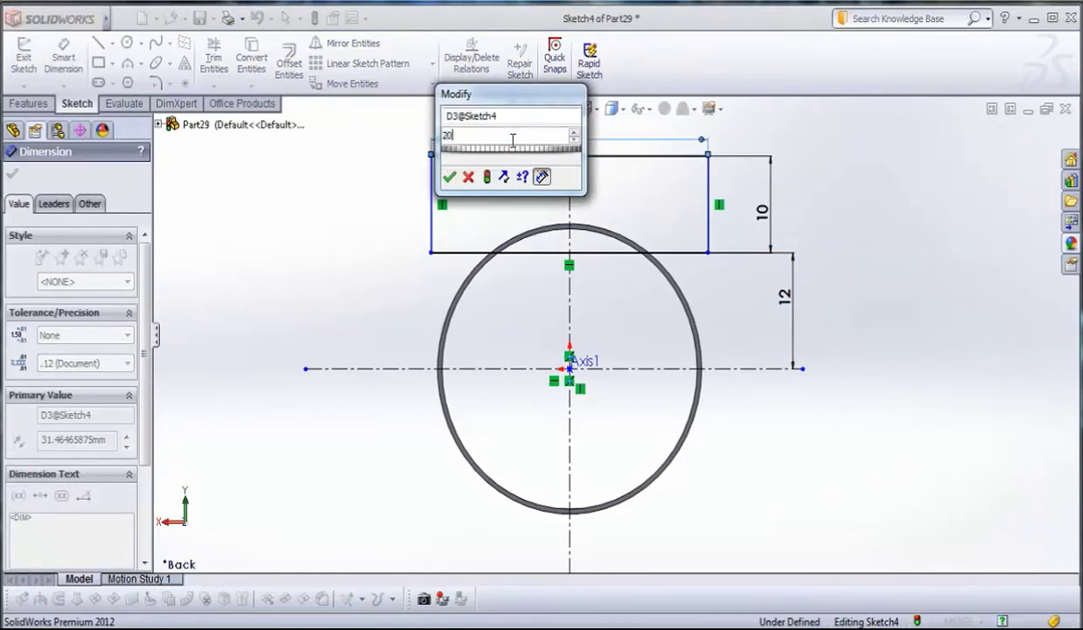
pyautogui.press('Return')
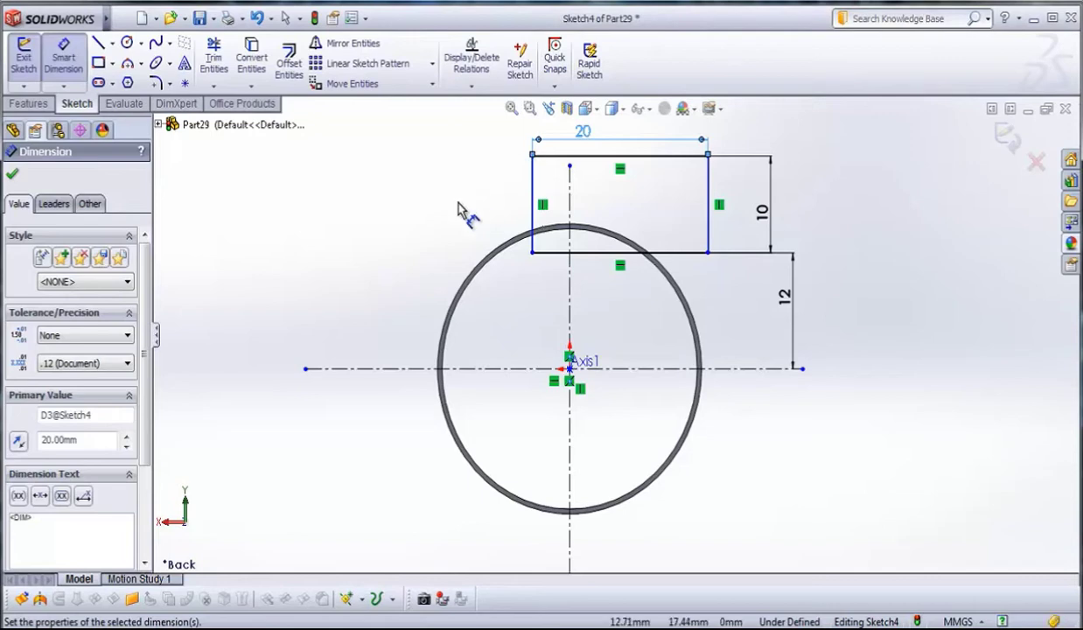
# Dimension the distance from the rectangle's left edge to the vertical centerline at 10 mm to center it over the ring.
pyautogui.click(535, 194)
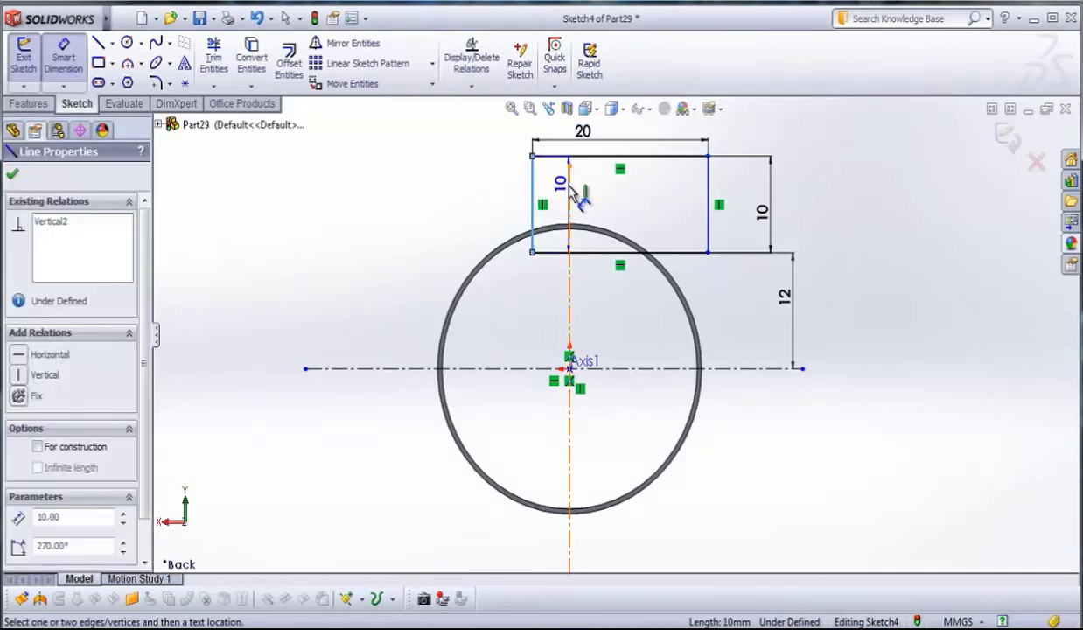
pyautogui.click(568, 200)
pyautogui.click(553, 330)
pyautogui.write('10')
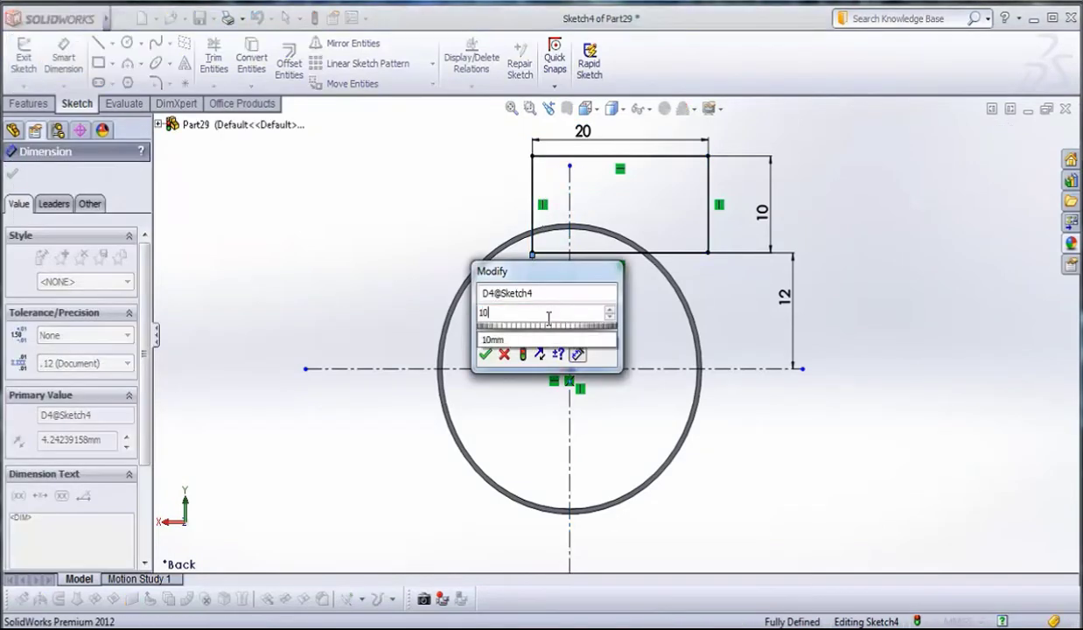
pyautogui.press('Return')
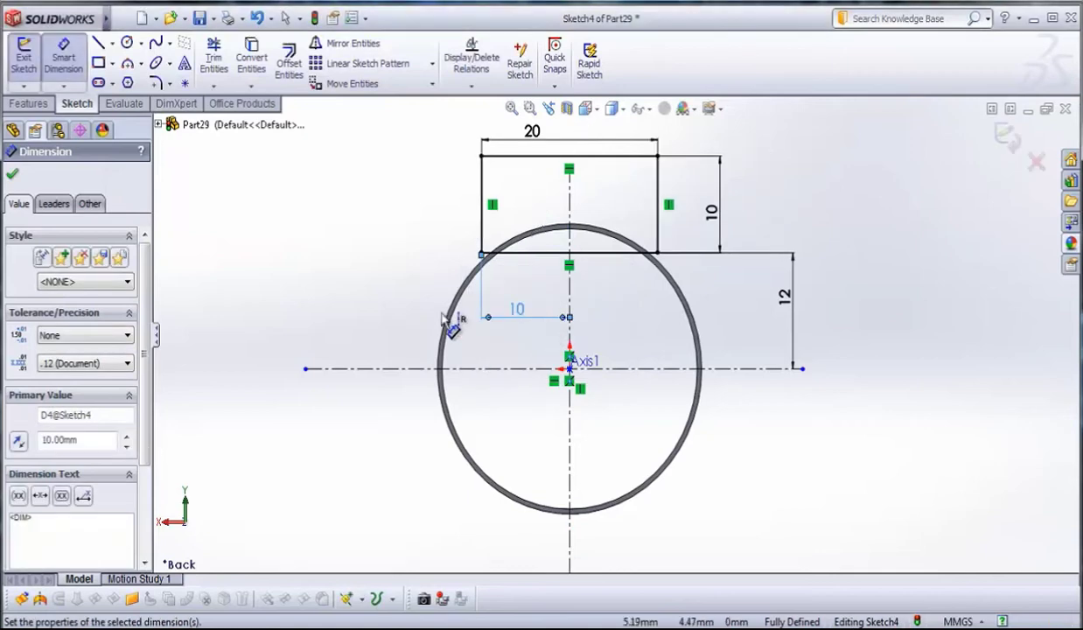
pyautogui.click(13, 179)
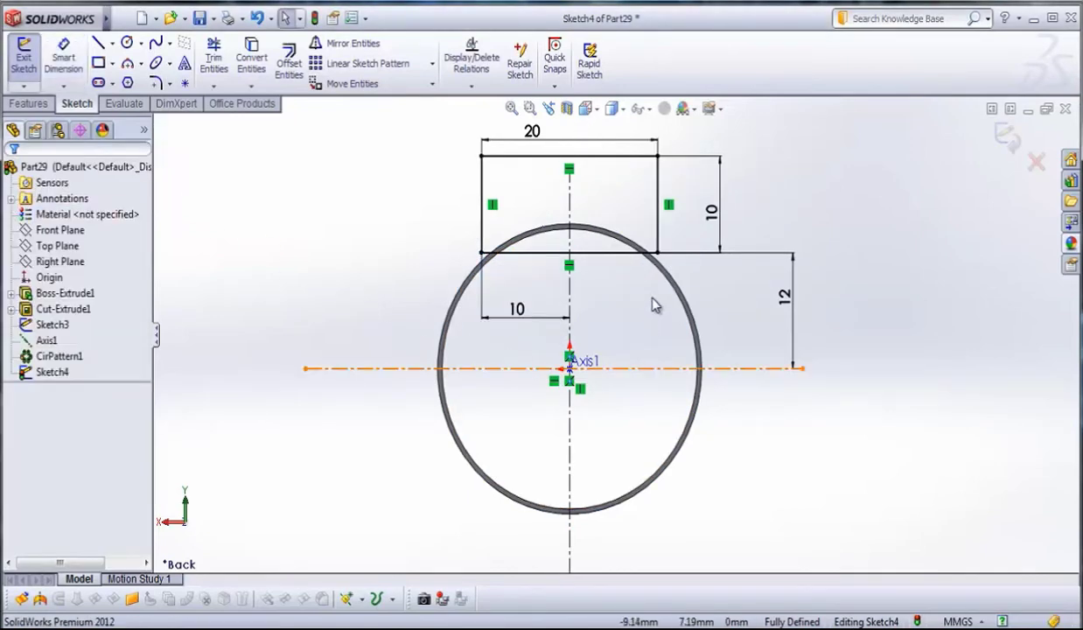
# Start a boss extrusion of the rectangle with a blind depth of 11 mm in the first direction.
pyautogui.moveTo(648, 292)
pyautogui.mouseDown(button='middle')
pyautogui.moveTo(634, 298)
pyautogui.moveTo(638, 328)
pyautogui.mouseUp(button='middle')
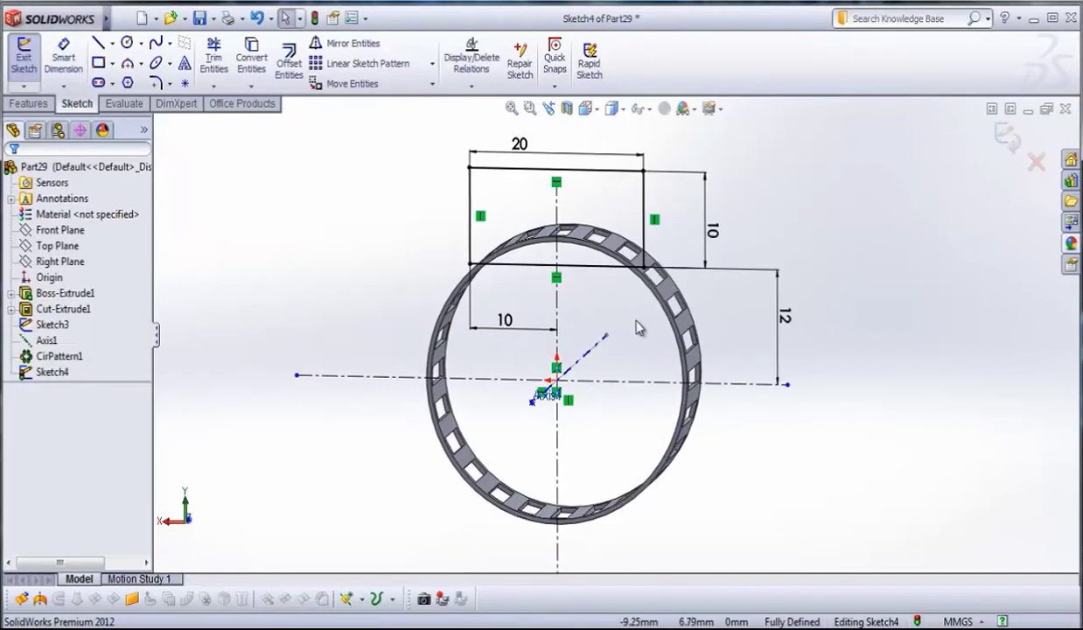
pyautogui.click(44, 106)
pyautogui.click(29, 63)
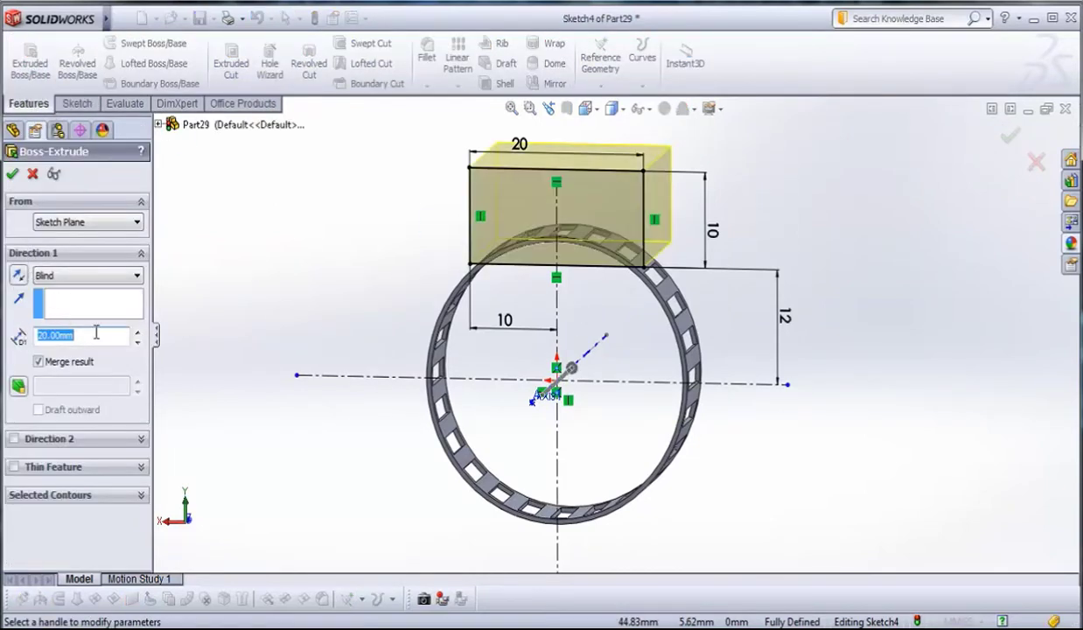
pyautogui.write('11')
pyautogui.press('Return')
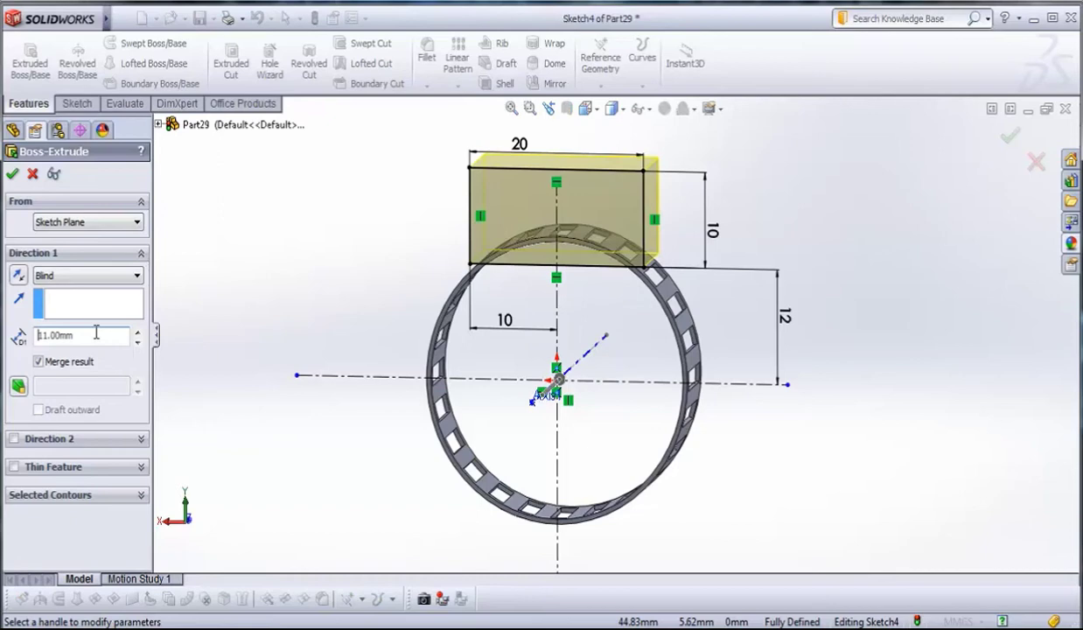
# Add a second extrusion direction with a blind depth of 1 mm and apply the boss extrusion.
pyautogui.click(66, 440)
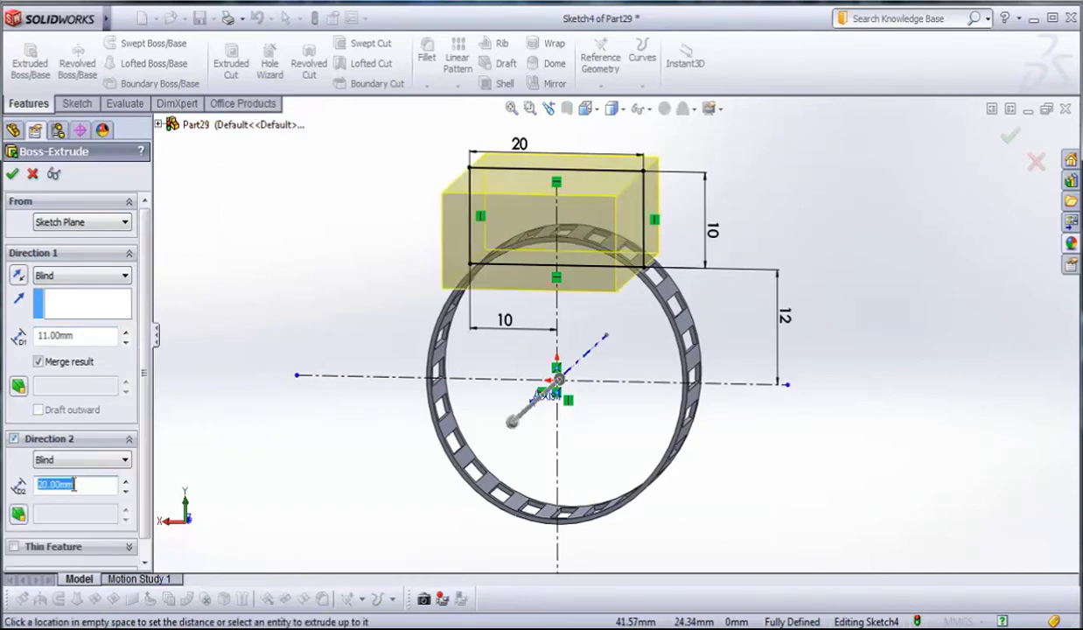
pyautogui.write('1')
pyautogui.press('Return')
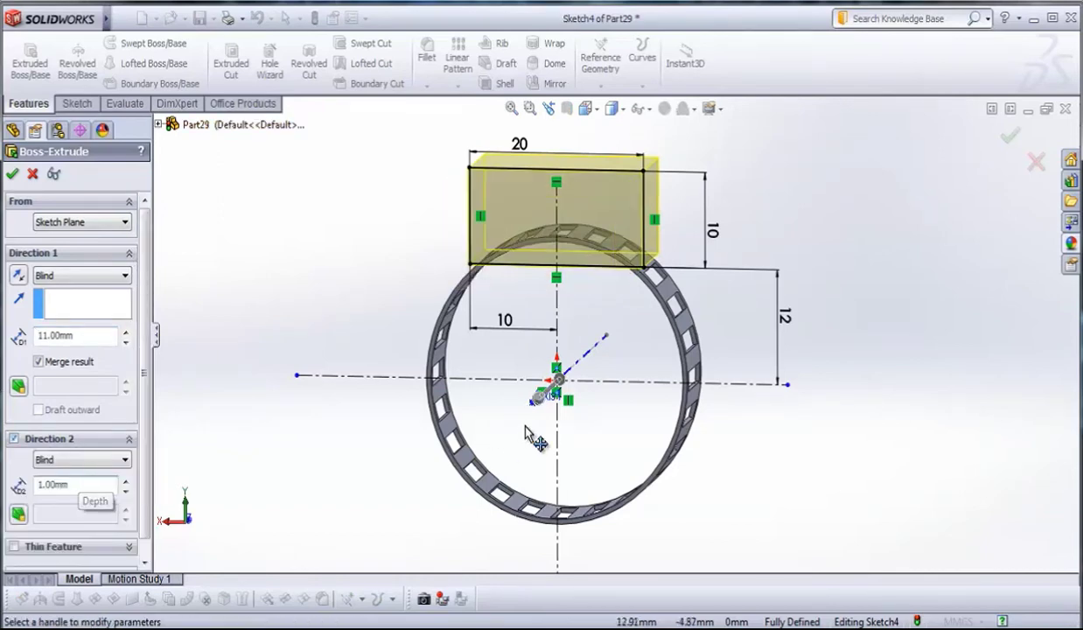
pyautogui.moveTo(569, 350); pyautogui.dragTo(696, 345, button='middle')
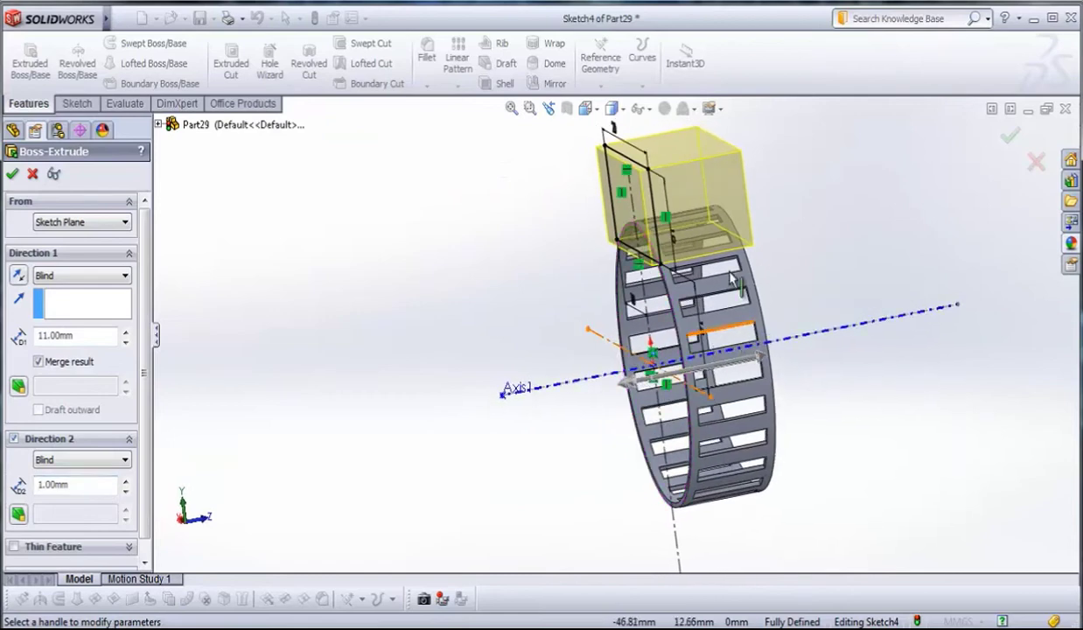
pyautogui.moveTo(709, 267); pyautogui.dragTo(917, 177, button='middle')
pyautogui.click(1010, 138)
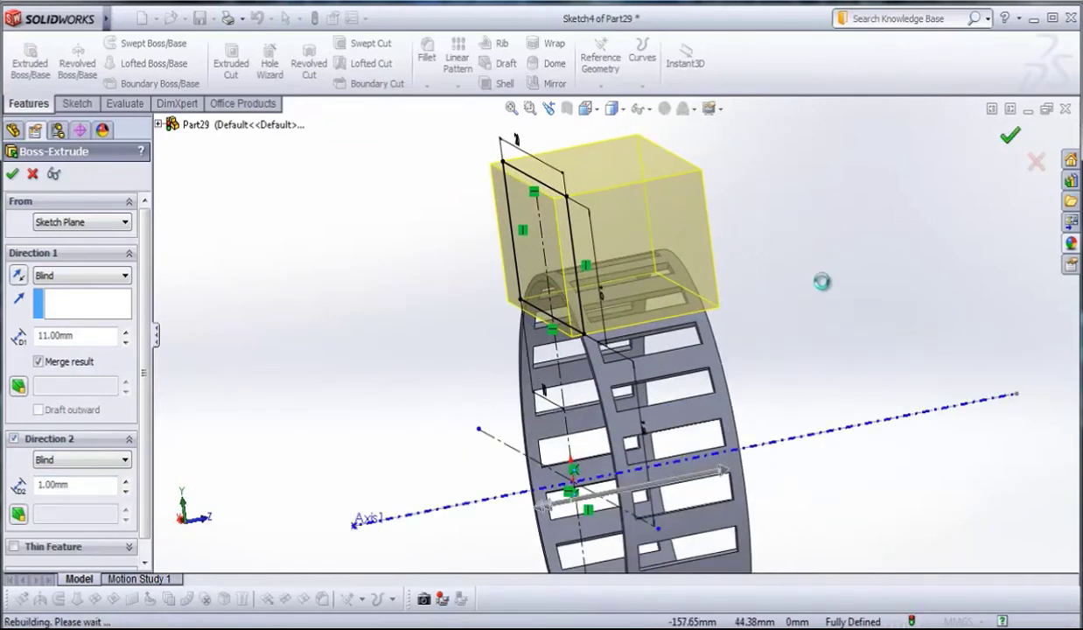
pyautogui.press('f')
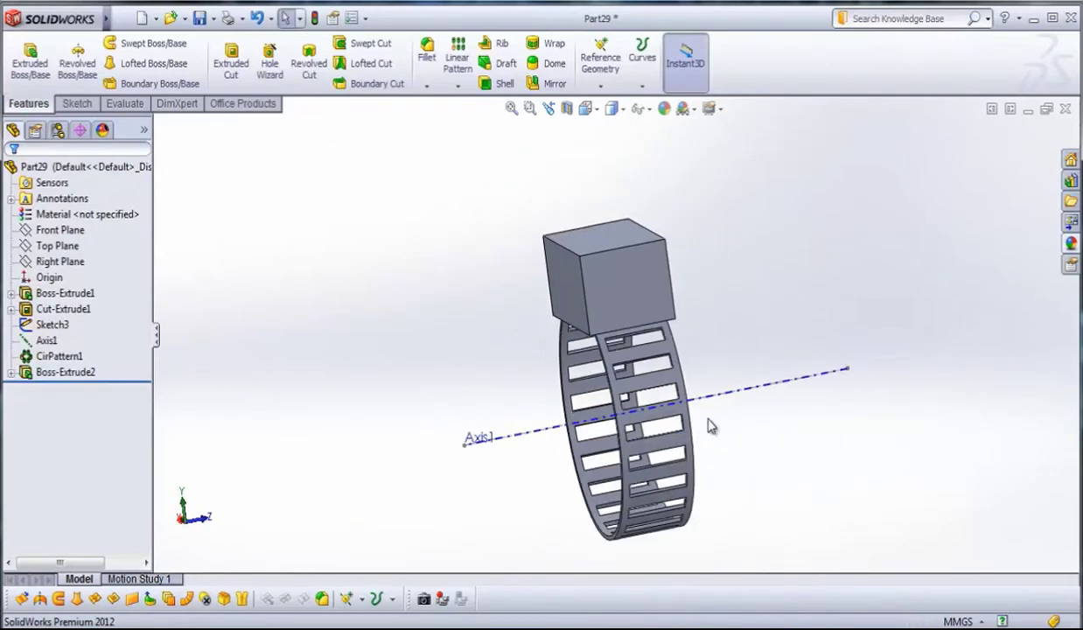
pyautogui.moveTo(710, 427)
pyautogui.mouseDown(button='middle')
pyautogui.moveTo(551, 357)
pyautogui.moveTo(718, 409)
pyautogui.mouseUp(button='middle')
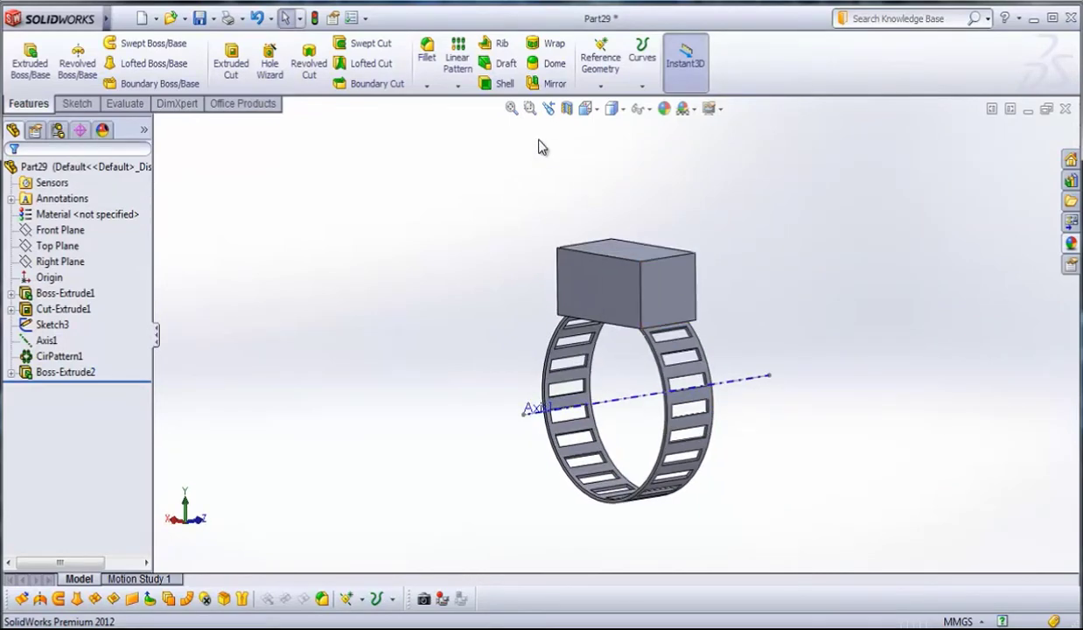
# Fillet the two long upper edges of the rectangular block with a constant 6 mm radius.
pyautogui.scroll(-3, 516, 131)
pyautogui.click(426, 54)
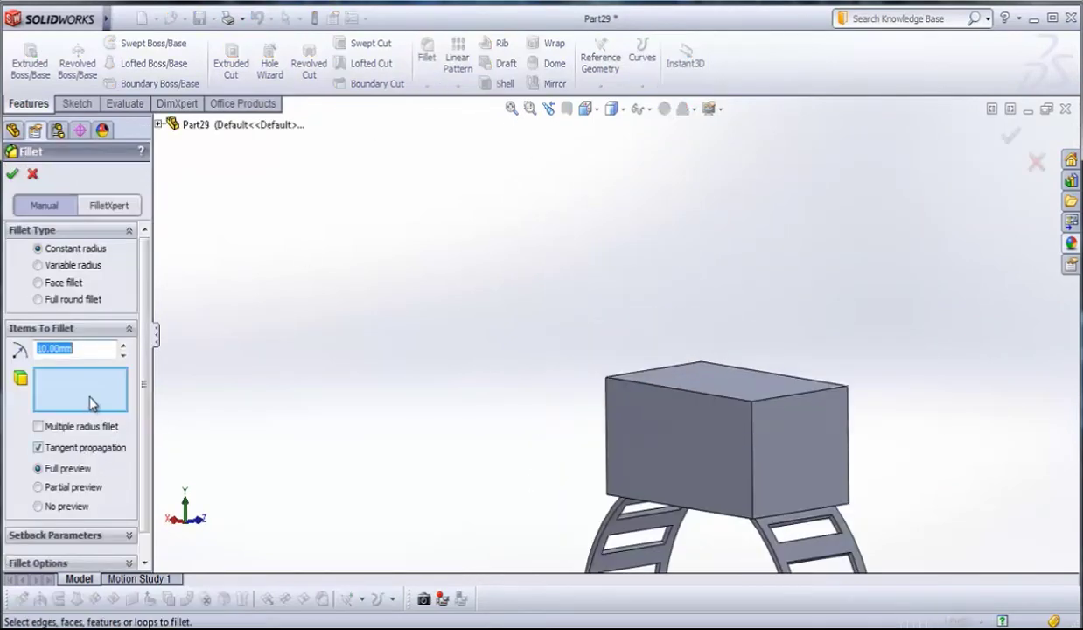
pyautogui.write('6')
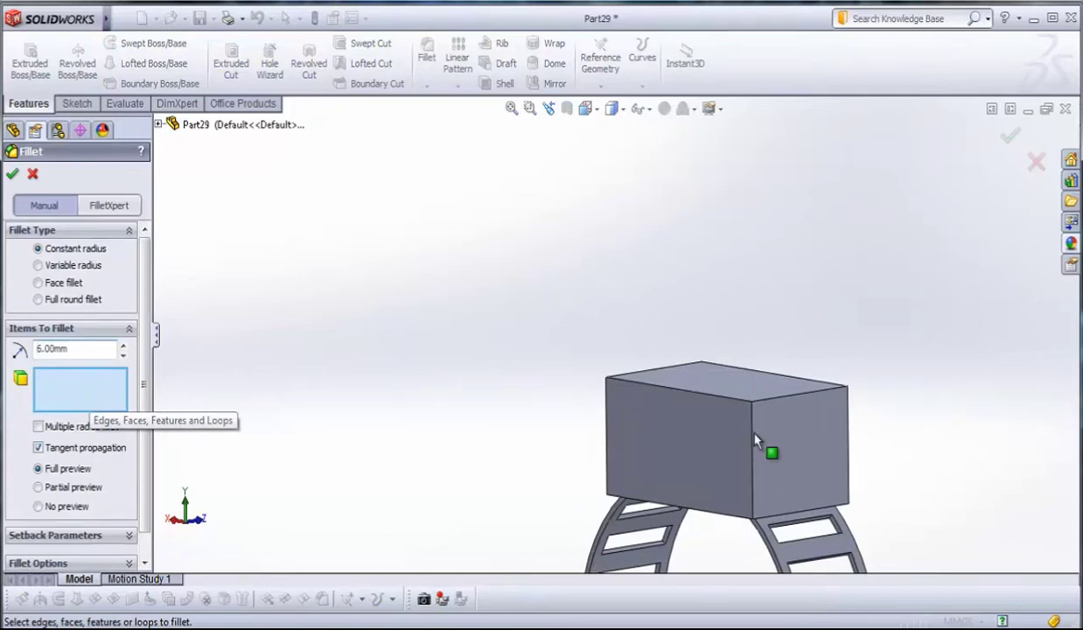
pyautogui.scroll(3, 617, 389)
pyautogui.scroll(-3, 658, 372)
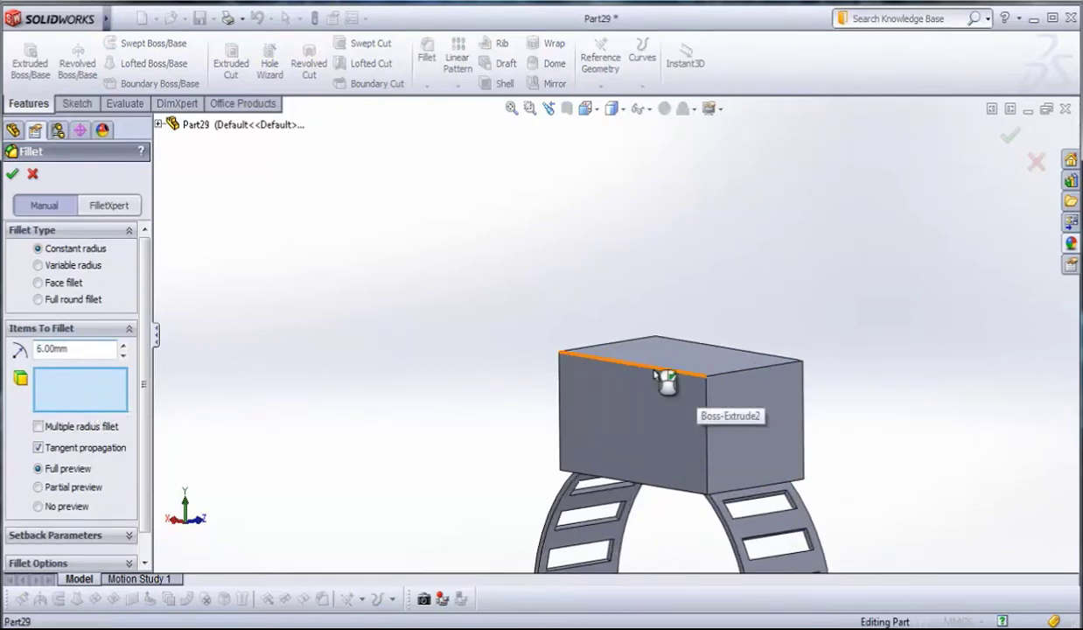
pyautogui.click(651, 378)
pyautogui.moveTo(652, 378); pyautogui.dragTo(748, 326, button='middle')
pyautogui.click(734, 352)
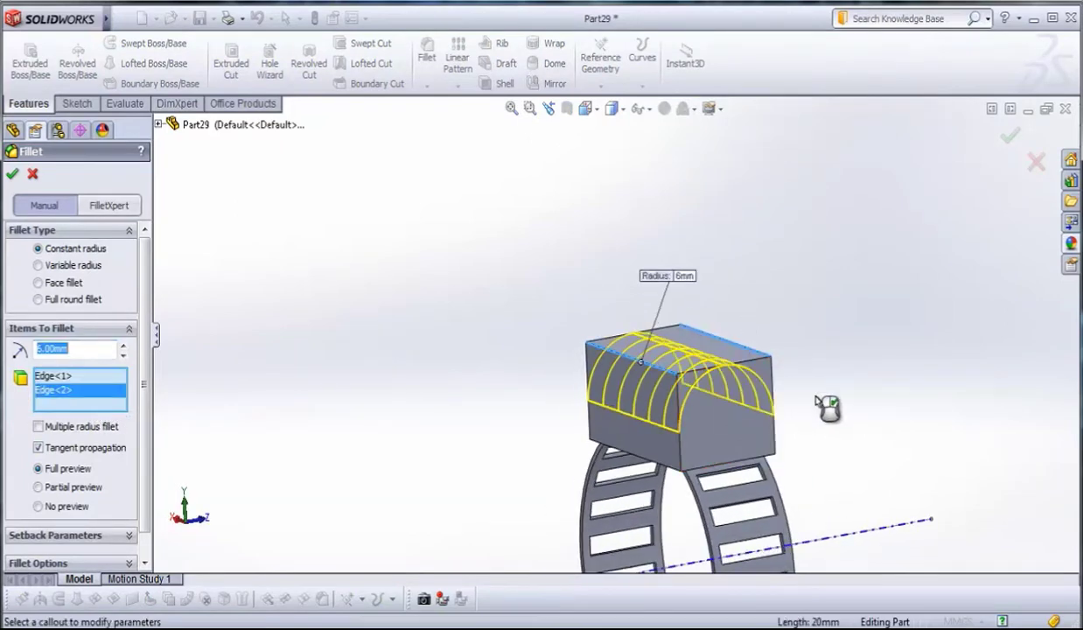
pyautogui.press('Return')
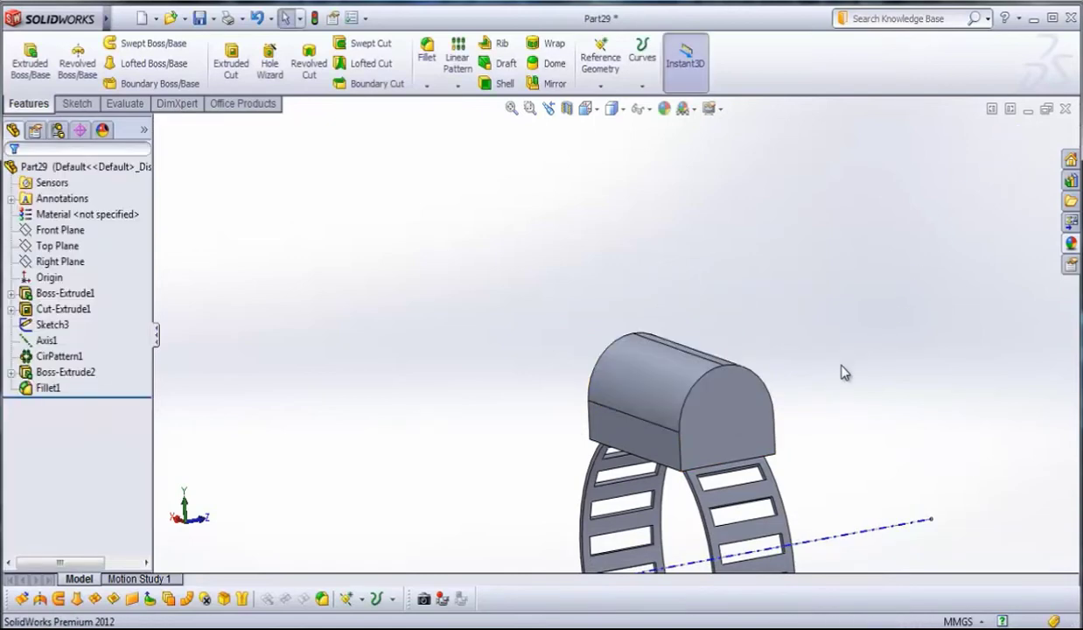
# Sketch a vertical centerline on the block's arched end face, from the midpoint of its lower edge to the top of the arch.
pyautogui.moveTo(842, 372); pyautogui.dragTo(611, 316, button='middle')
pyautogui.click(619, 320)
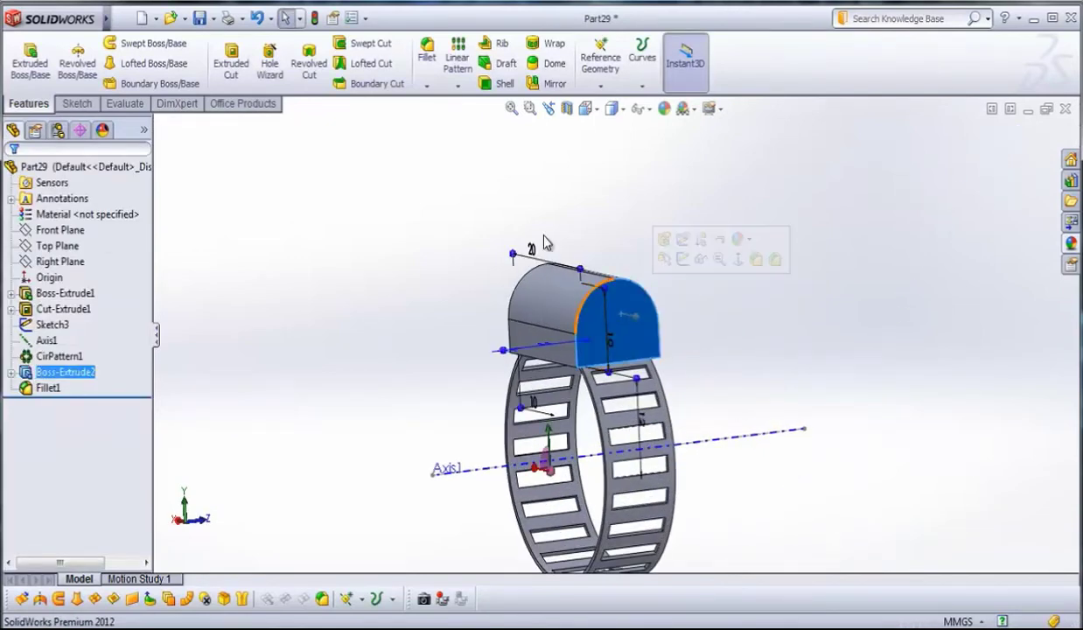
pyautogui.click(84, 104)
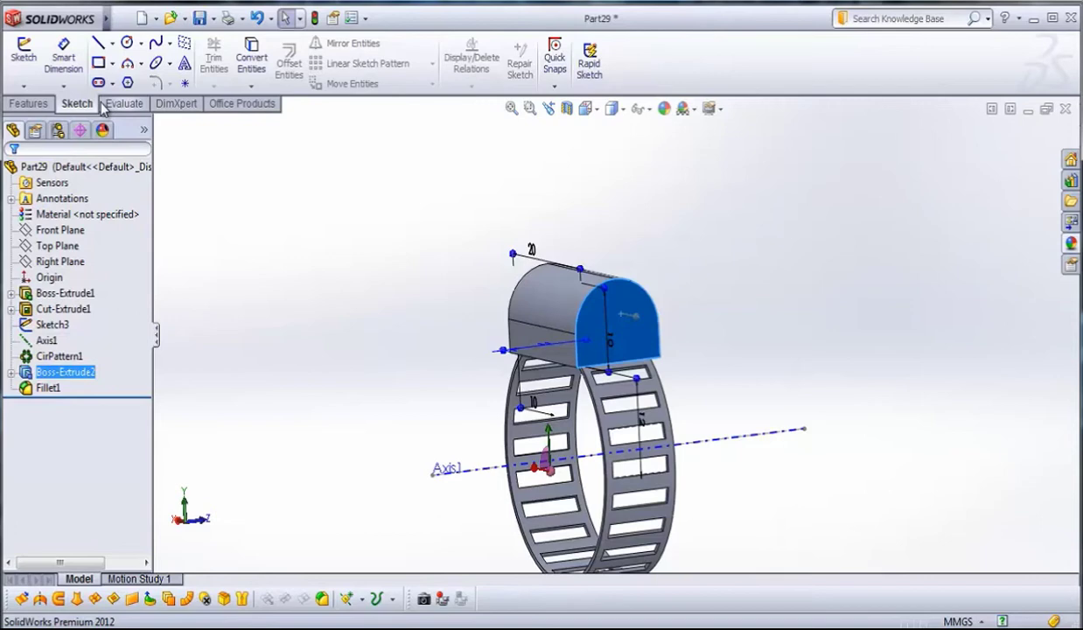
pyautogui.click(112, 43)
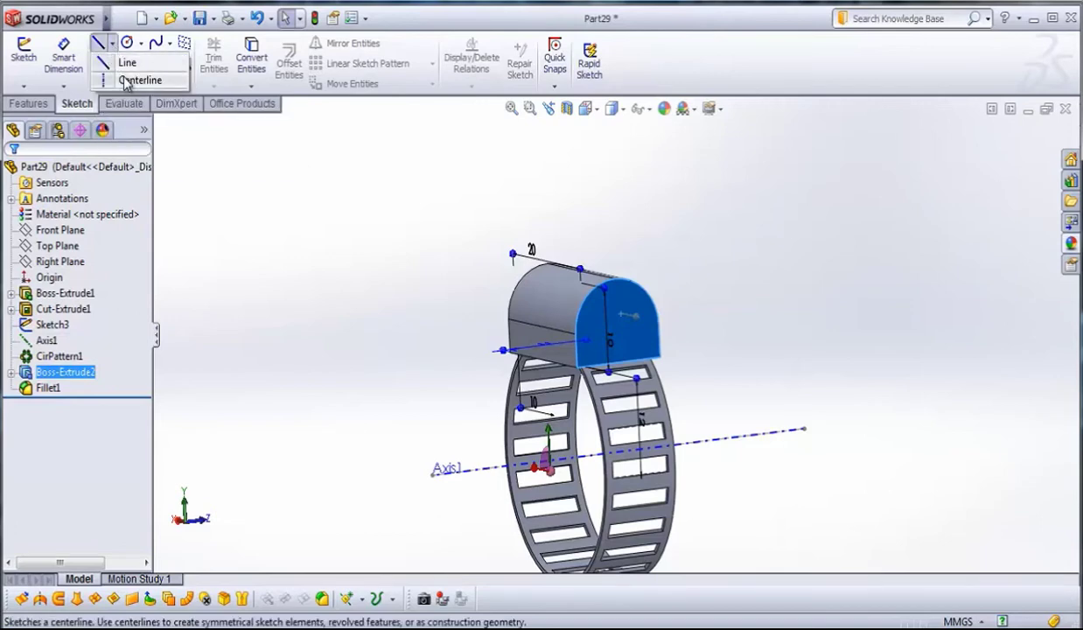
pyautogui.click(132, 80)
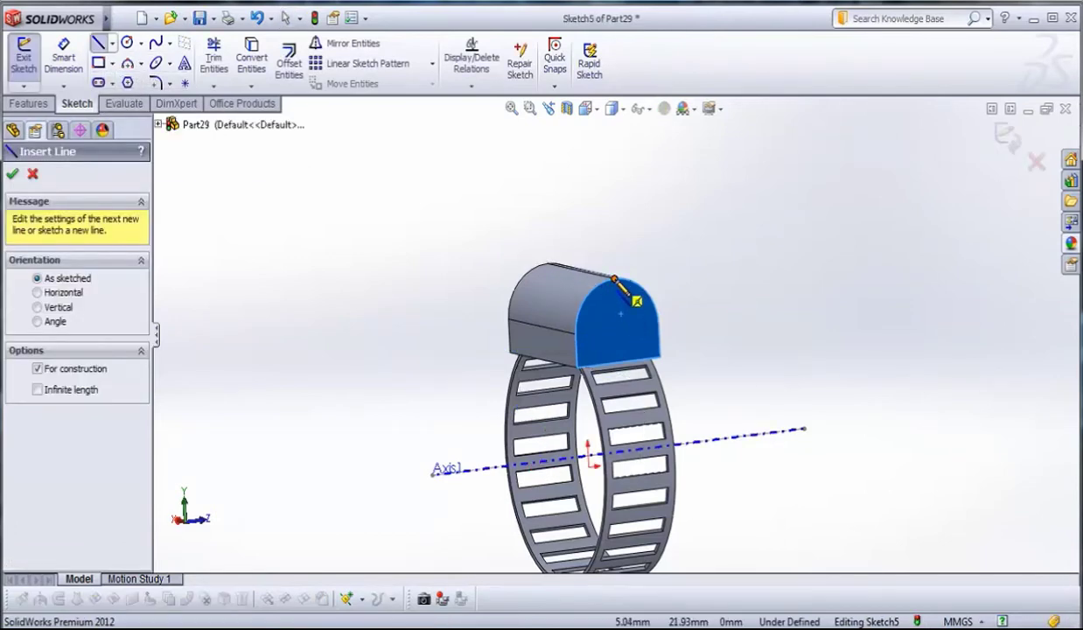
pyautogui.scroll(-3, 630, 315)
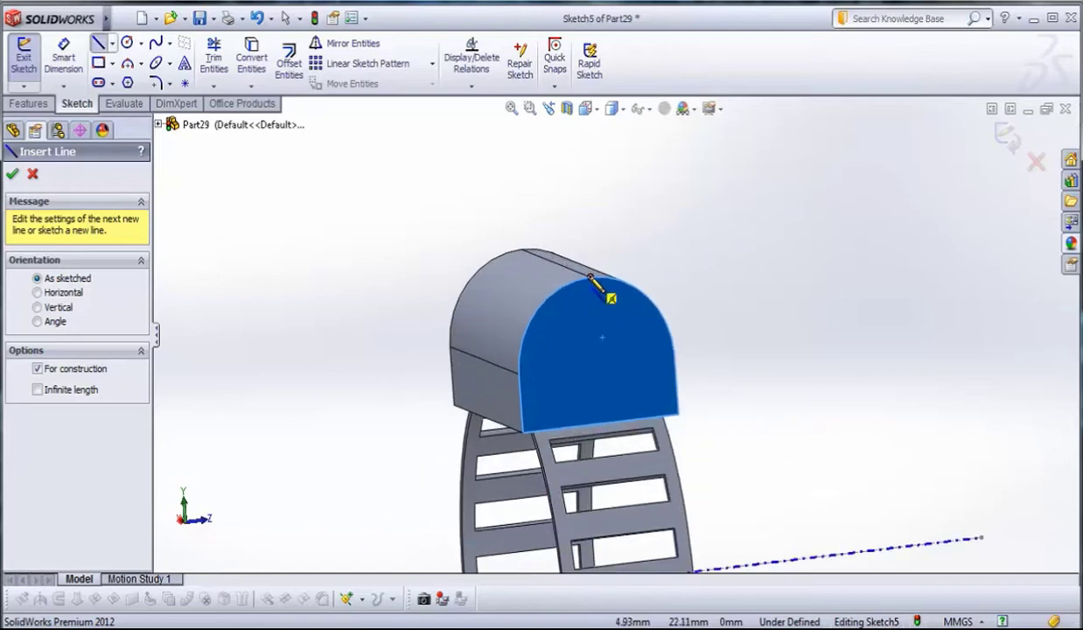
pyautogui.click(609, 425)
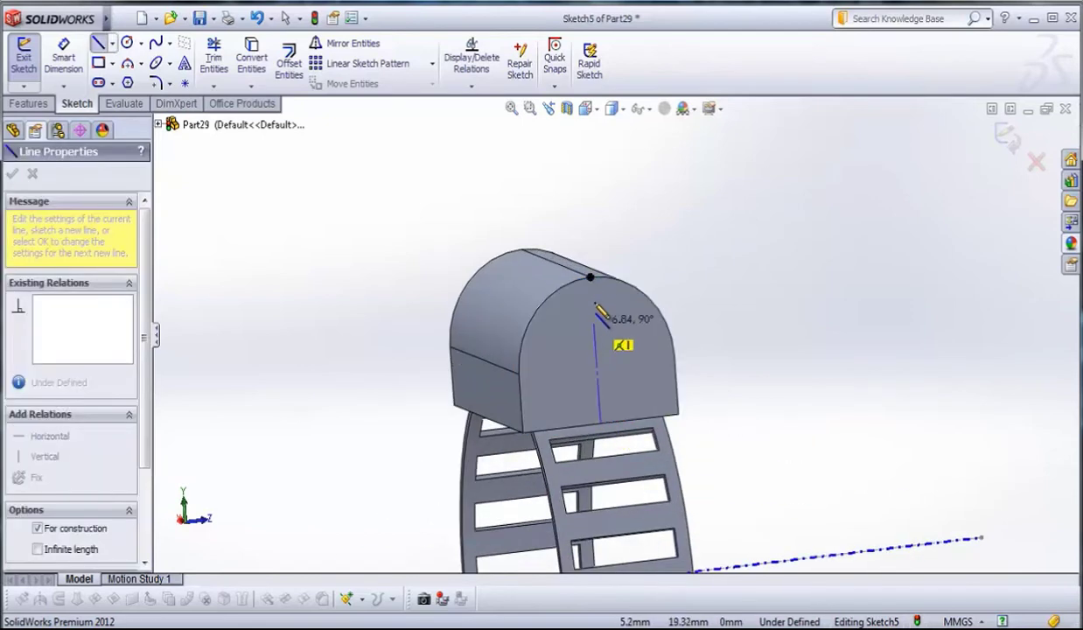
pyautogui.click(590, 282)
pyautogui.press('Escape')
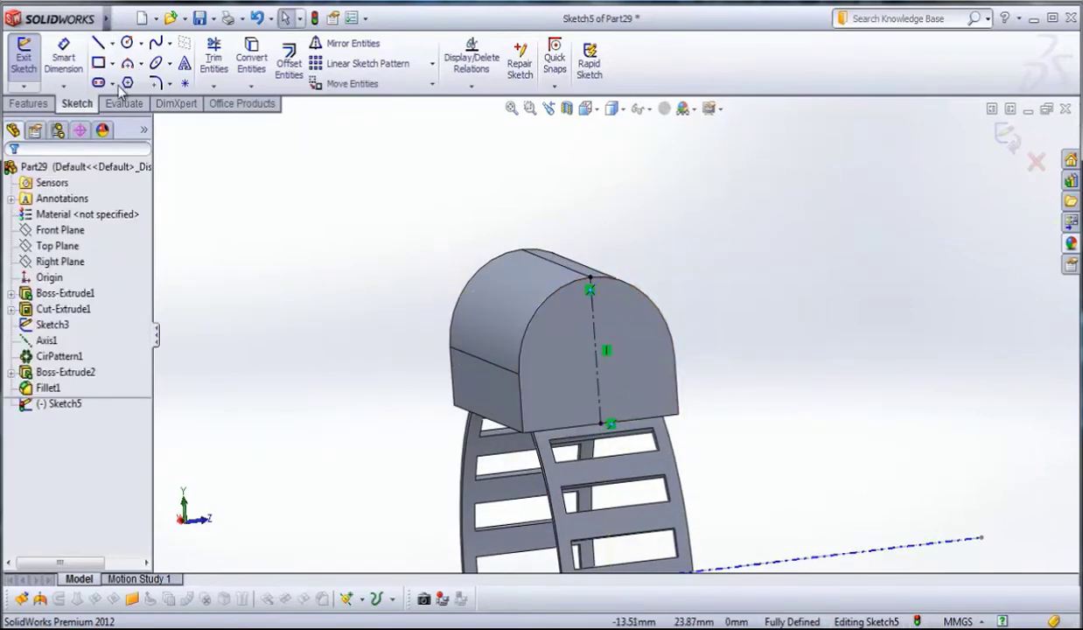
# Sketch a circle centered on the midpoint of the centerline and set its radius to 4 mm.
pyautogui.click(128, 45)
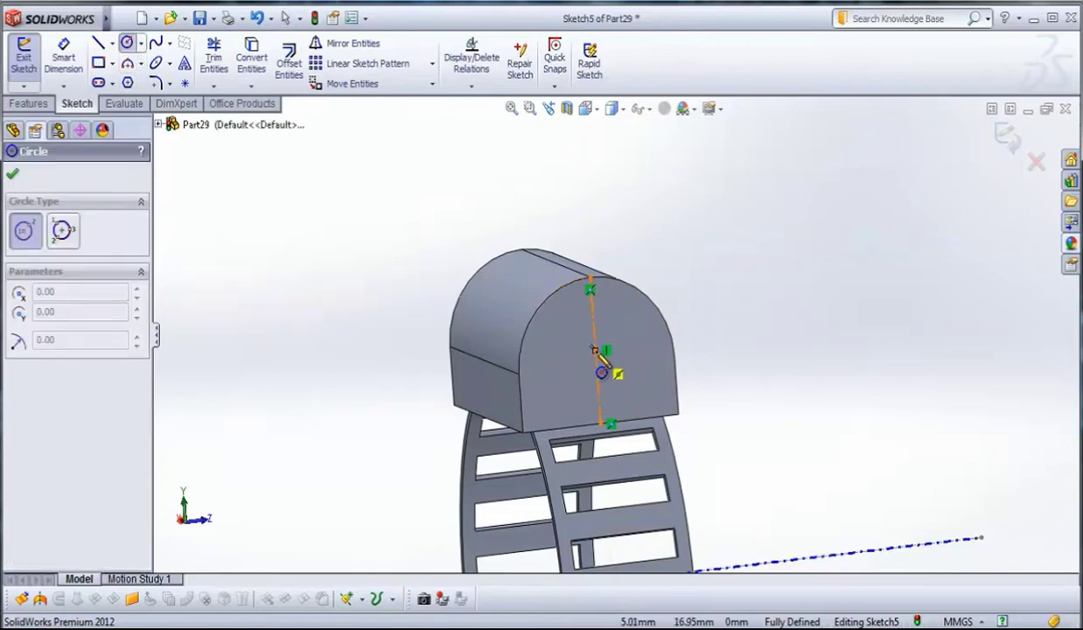
pyautogui.click(596, 351)
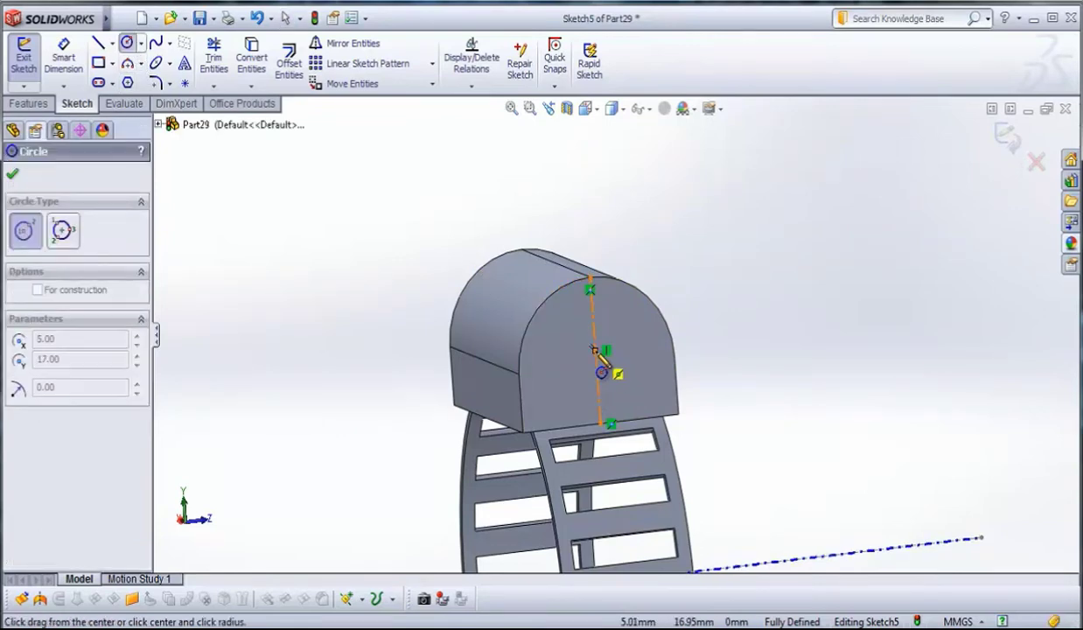
pyautogui.click(627, 382)
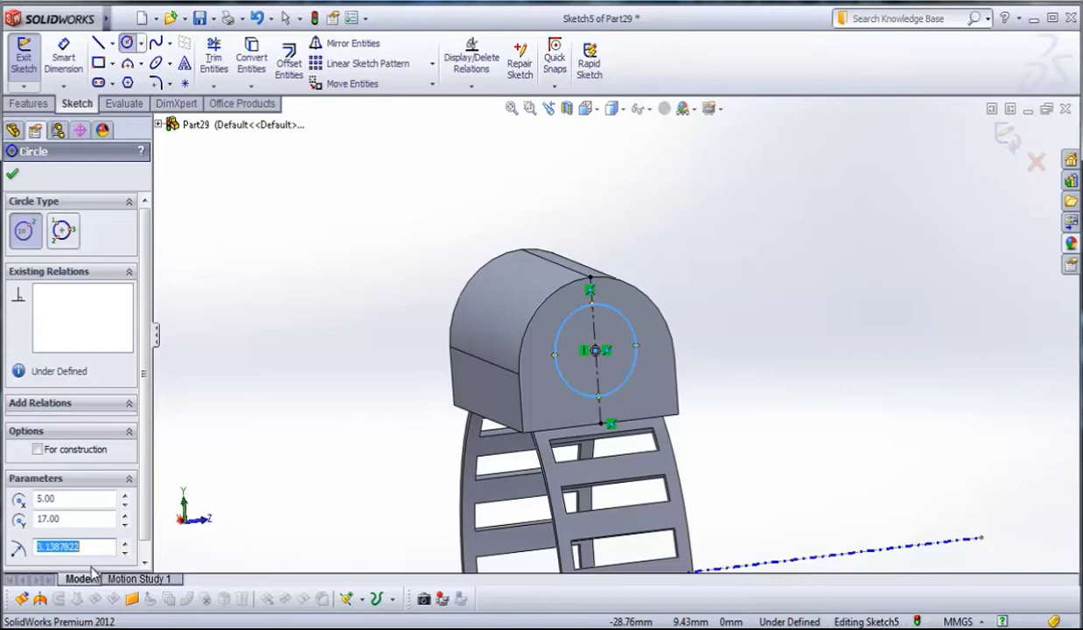
pyautogui.press('Return')
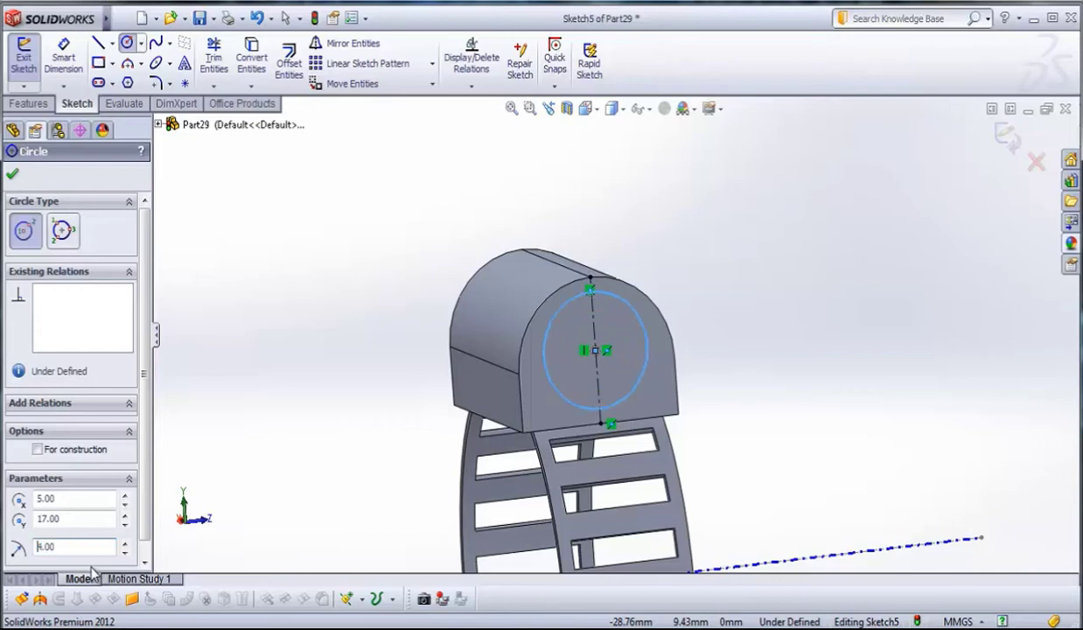
pyautogui.click(13, 176)
pyautogui.click(271, 324)
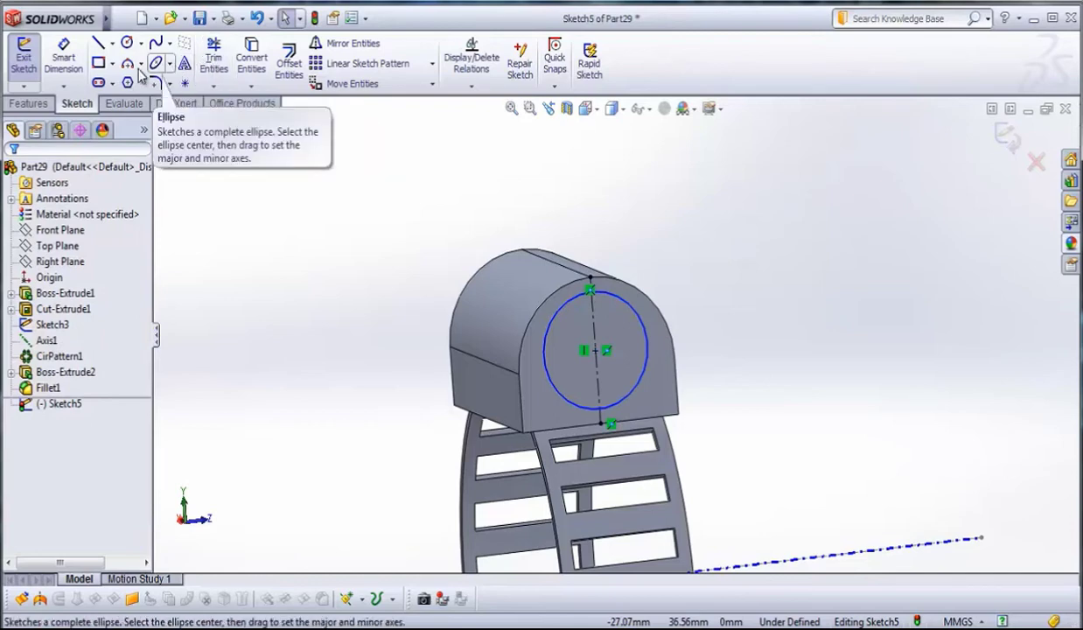
# Extrude the circle outward from the block's end face as a boss with a blind depth of 1 mm.
pyautogui.click(28, 103)
pyautogui.click(30, 70)
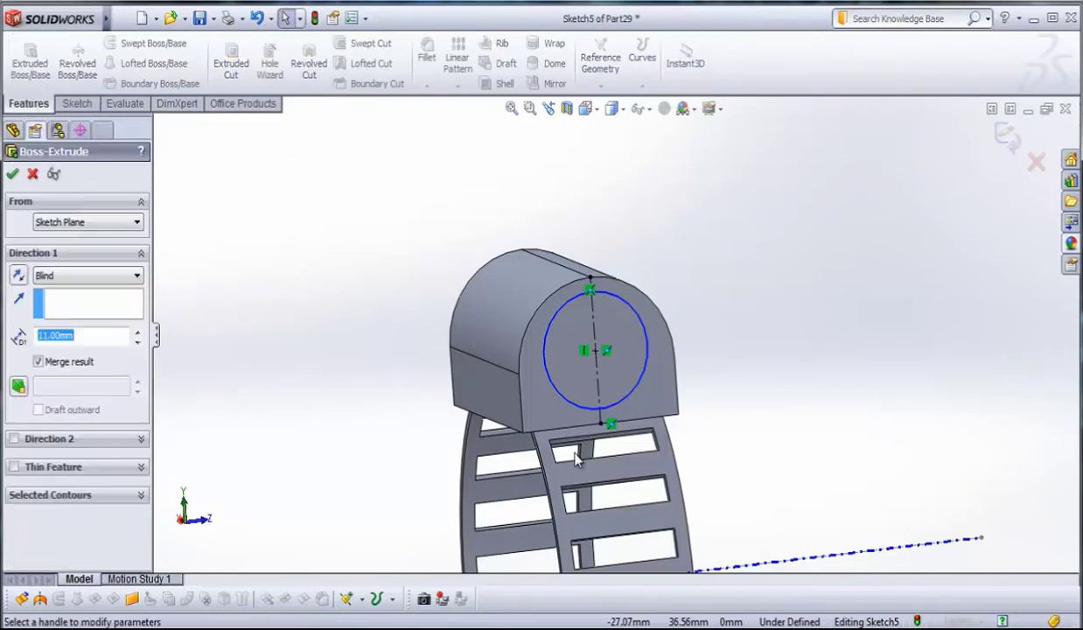
pyautogui.press('Home')
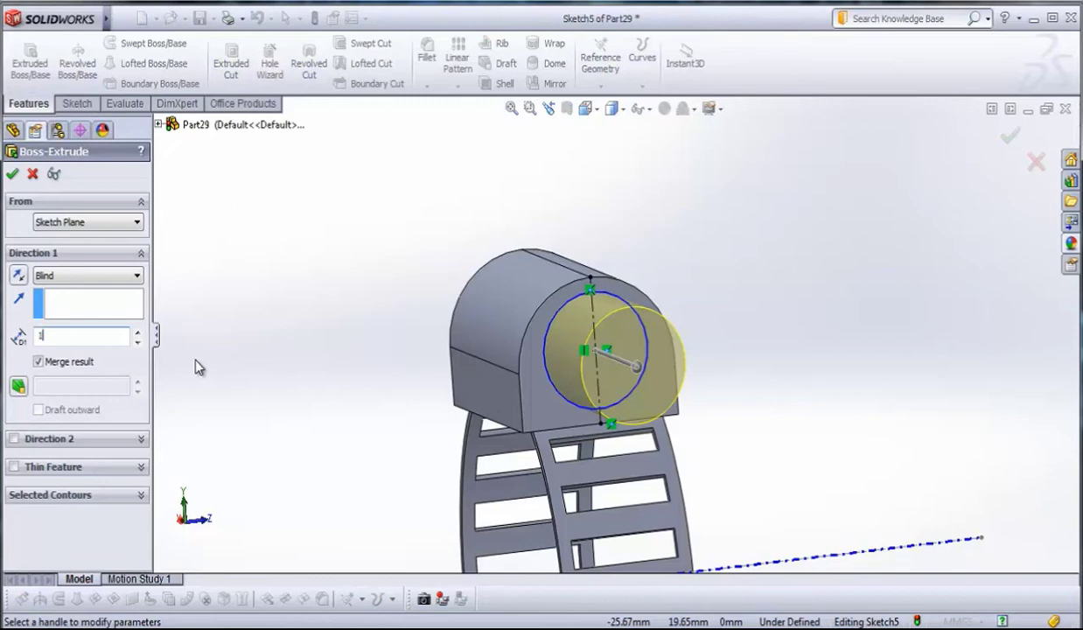
pyautogui.press('Delete')
pyautogui.moveTo(212, 371); pyautogui.dragTo(5, 175, button='middle')
pyautogui.click(11, 177)
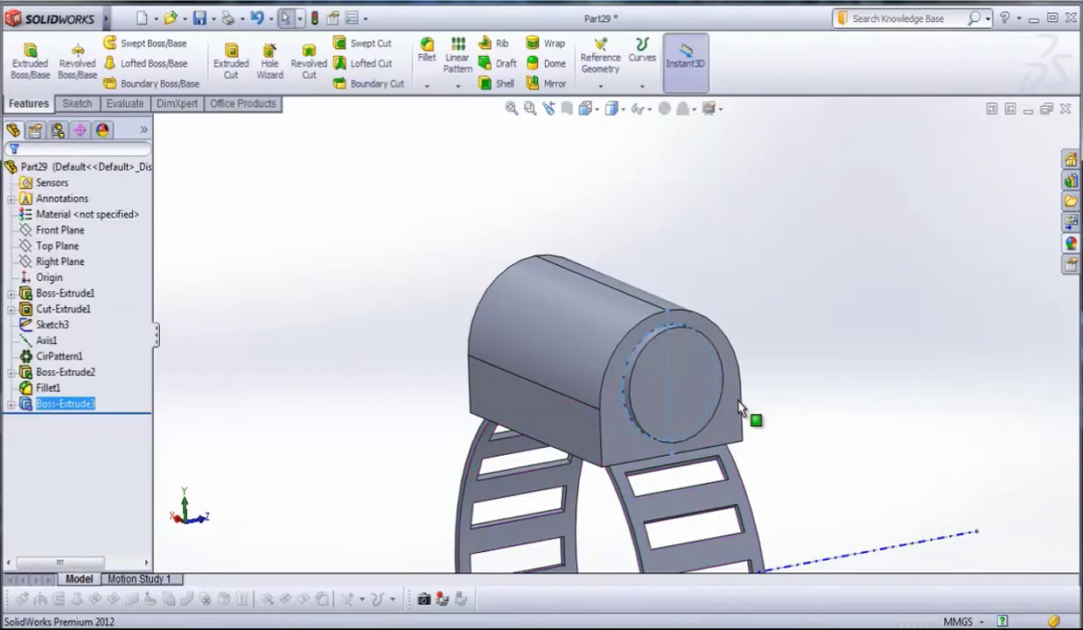
pyautogui.moveTo(755, 415); pyautogui.dragTo(836, 427, button='middle')
pyautogui.click(836, 427)
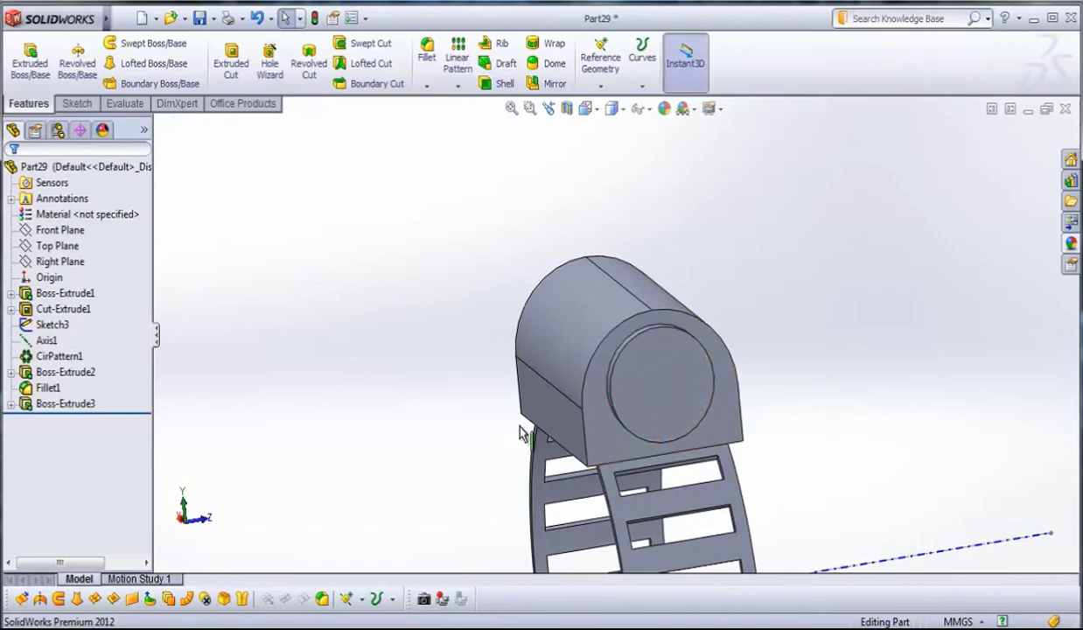
# Sketch a six-sided polygon on the round boss's end face, centered on it, with an inscribed circle about 5.9 mm in diameter.
pyautogui.click(670, 396)
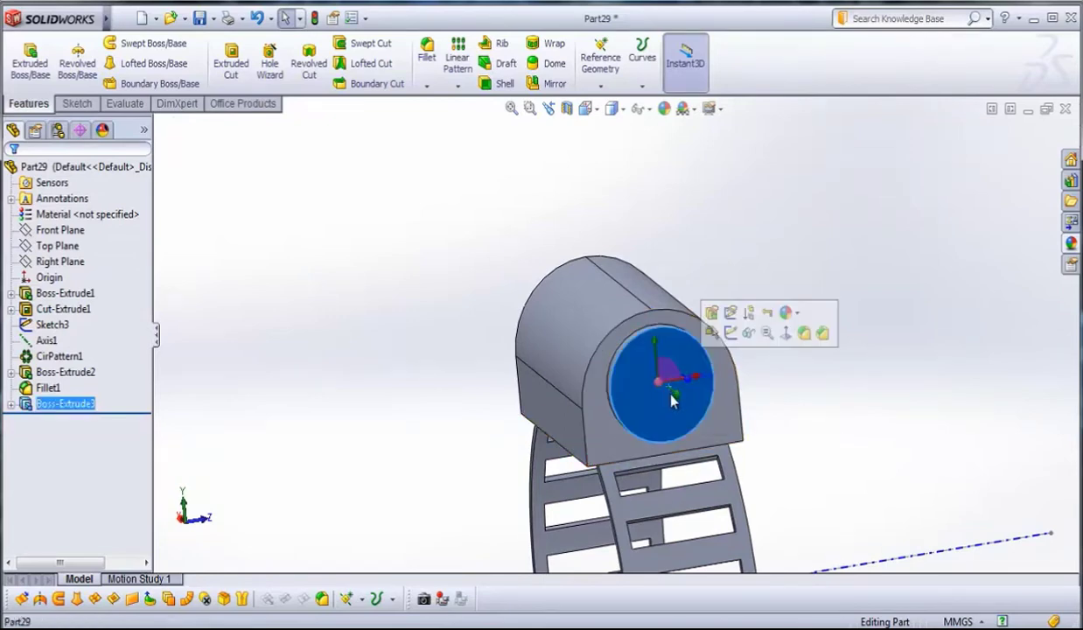
pyautogui.moveTo(670, 397); pyautogui.dragTo(634, 345, button='middle')
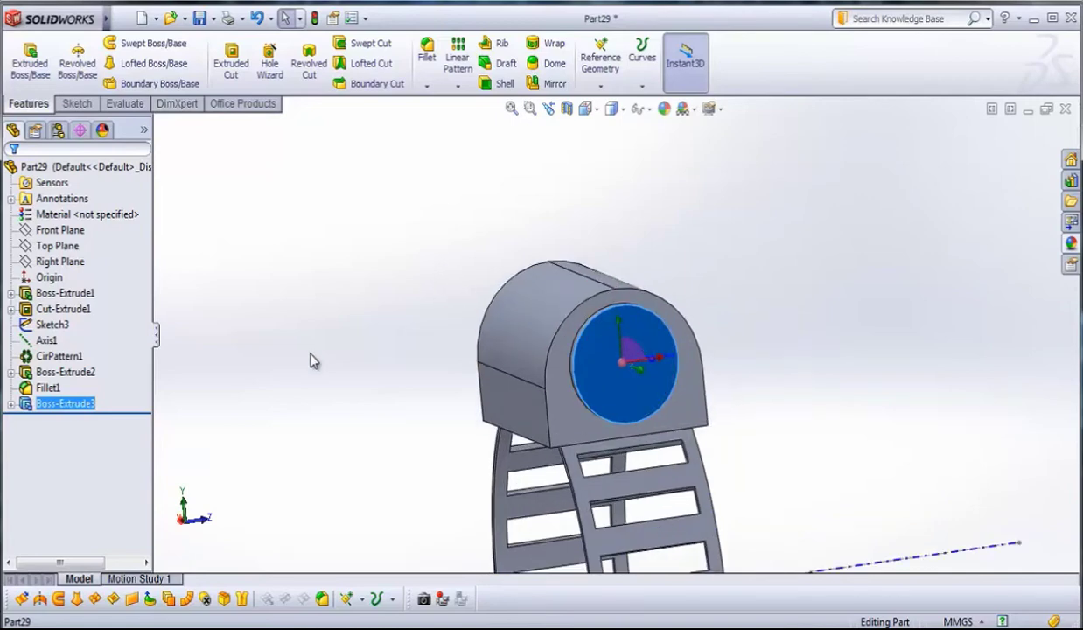
pyautogui.click(79, 104)
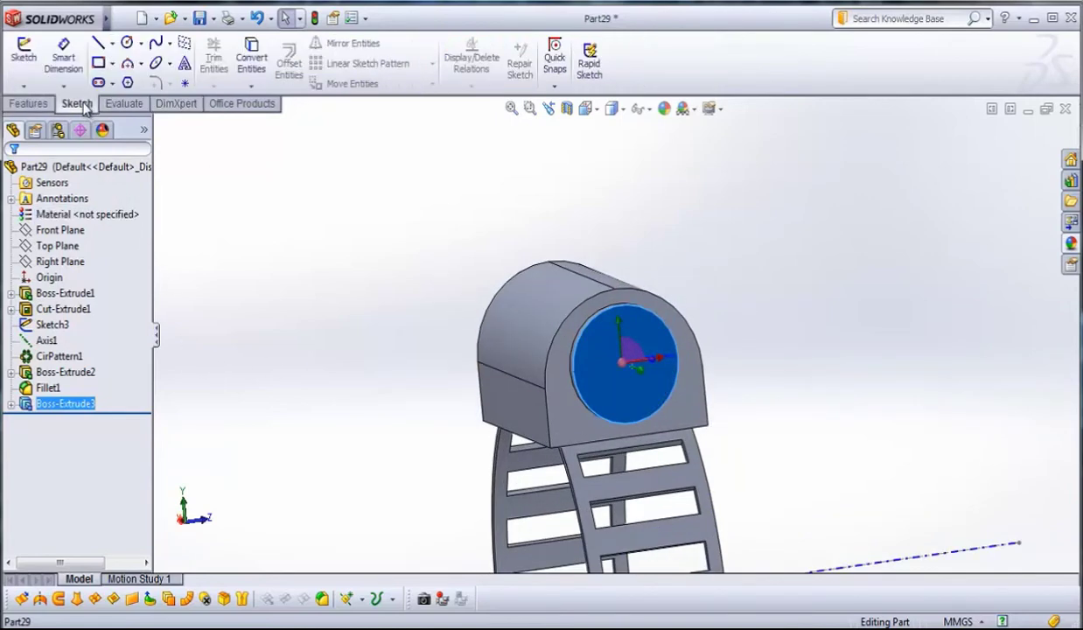
pyautogui.click(127, 83)
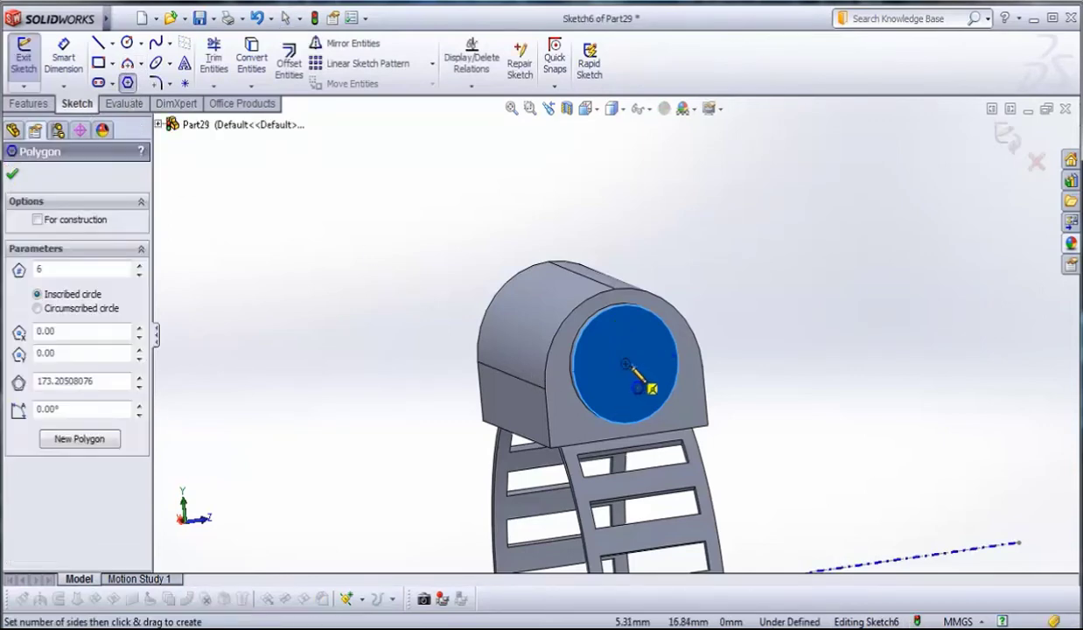
pyautogui.click(625, 362)
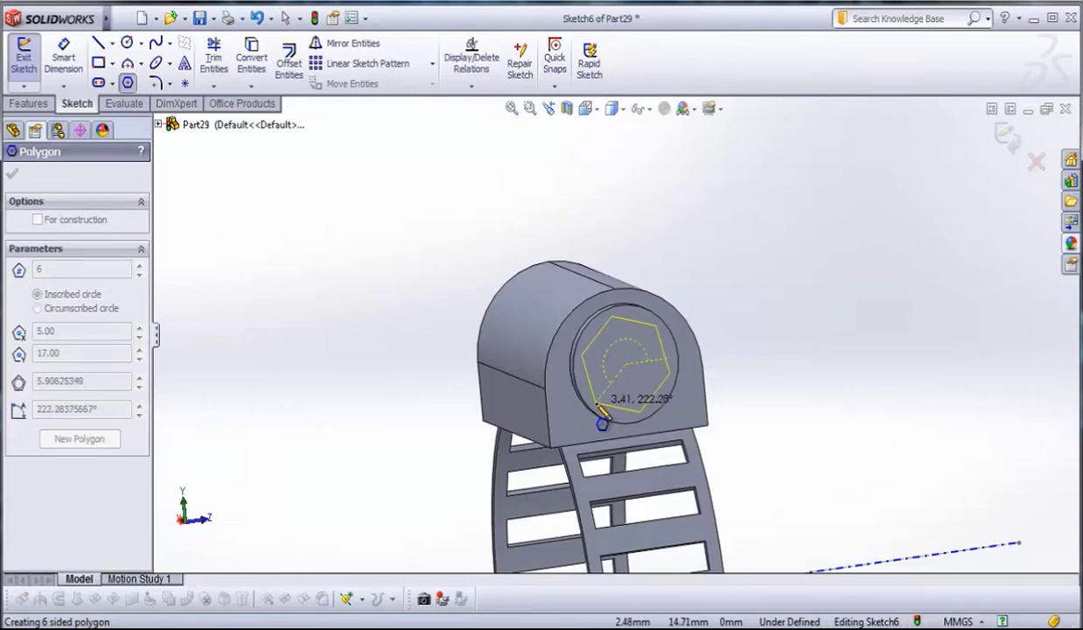
pyautogui.click(598, 406)
pyautogui.press('Escape')
# Dimension the hexagon's inscribed circle with a diameter of 6.5 mm.
pyautogui.click(63, 57)
pyautogui.scroll(-2, 652, 352)
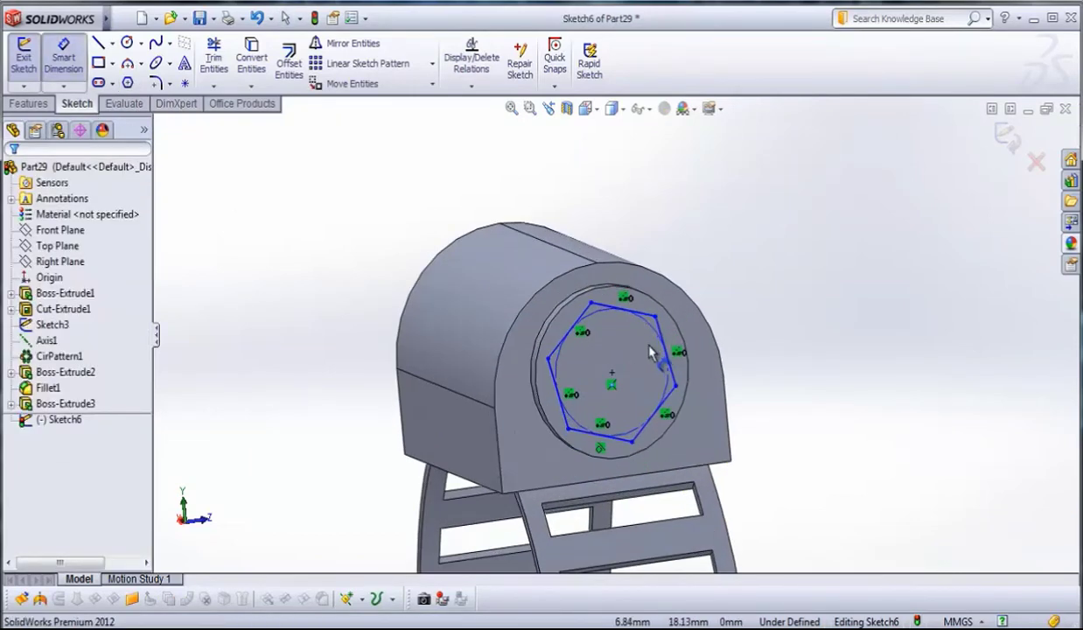
pyautogui.click(685, 355)
pyautogui.click(779, 338)
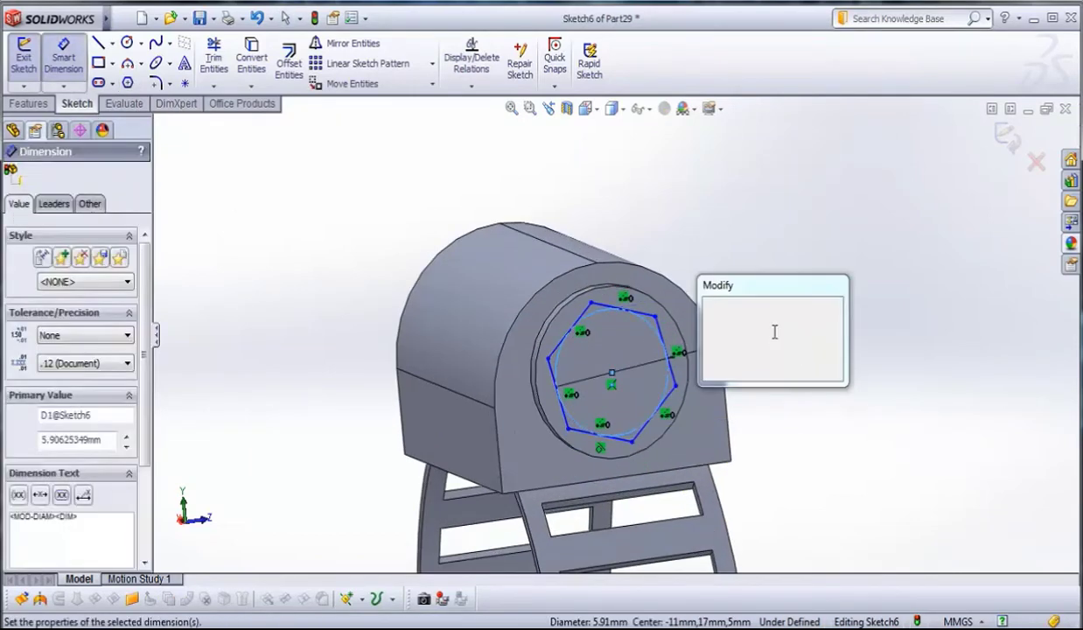
pyautogui.write('6.5')
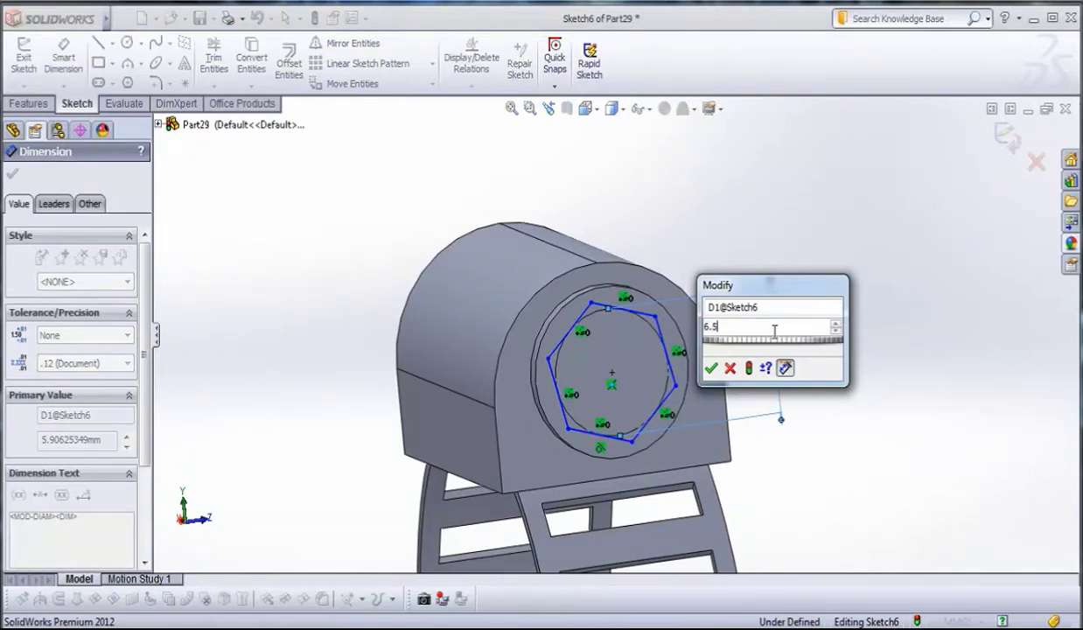
pyautogui.press('Return')
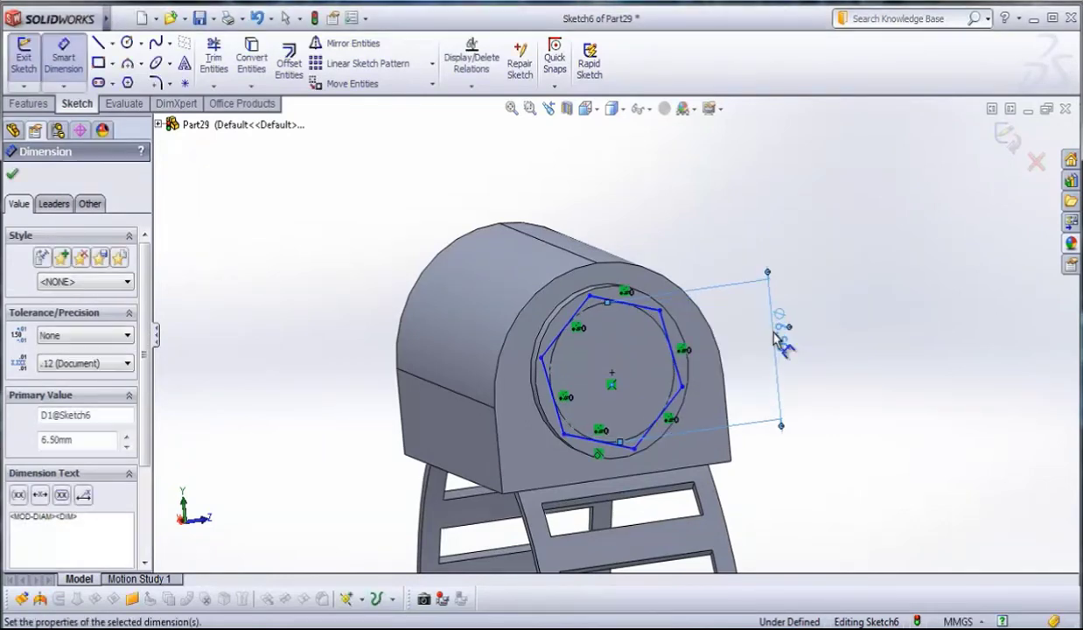
pyautogui.click(11, 178)
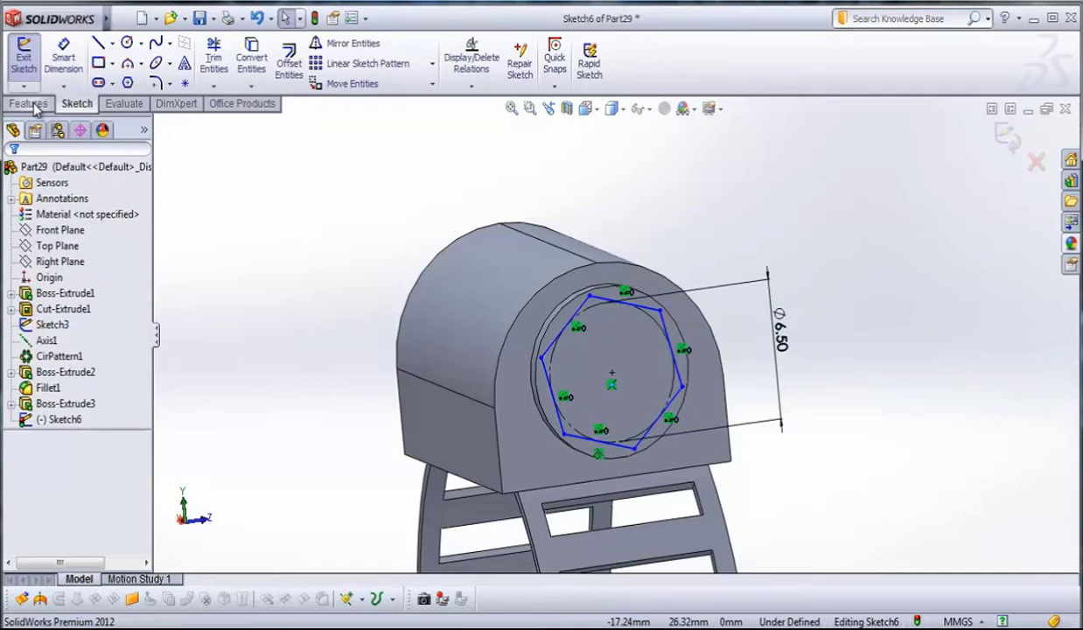
# Start a blind boss extrusion of the hexagon sketch outward from the round boss.
pyautogui.click(34, 105)
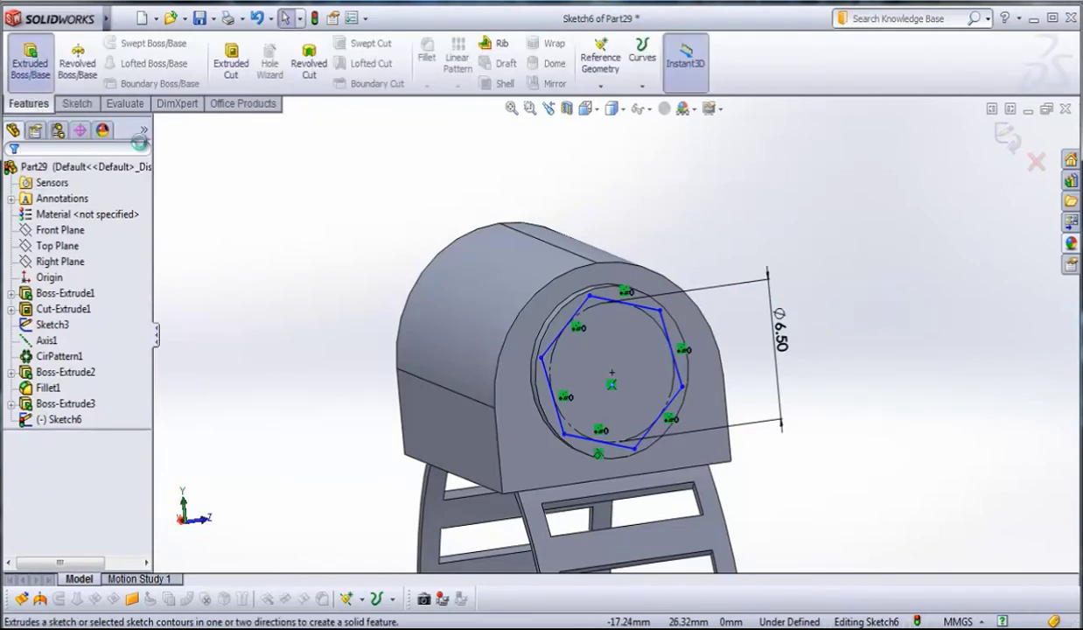
pyautogui.click(30, 60)
pyautogui.moveTo(646, 391); pyautogui.dragTo(577, 391, button='middle')
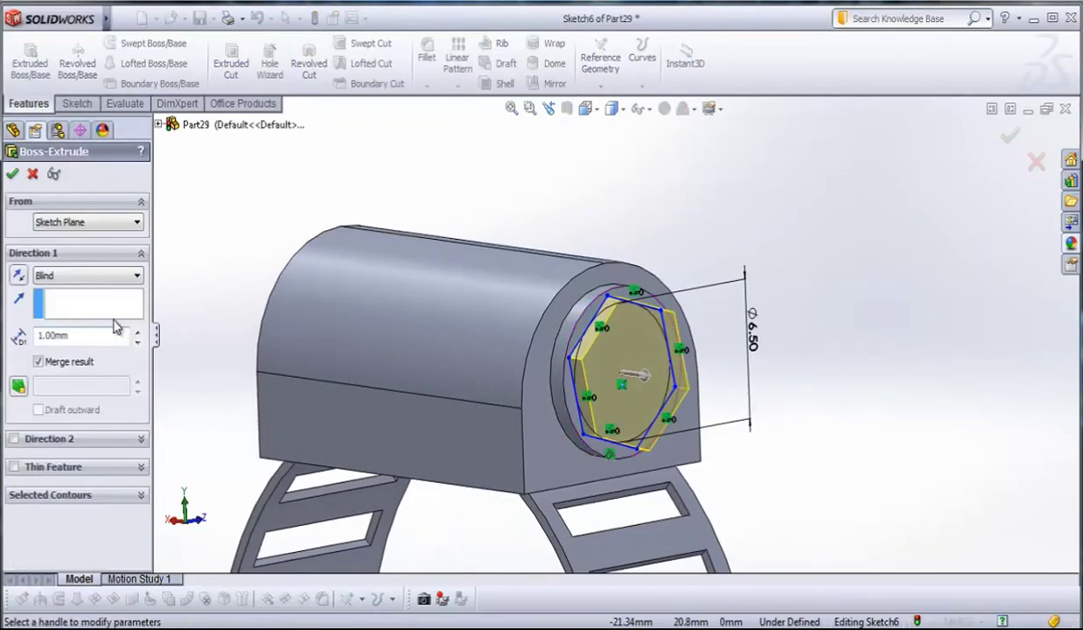